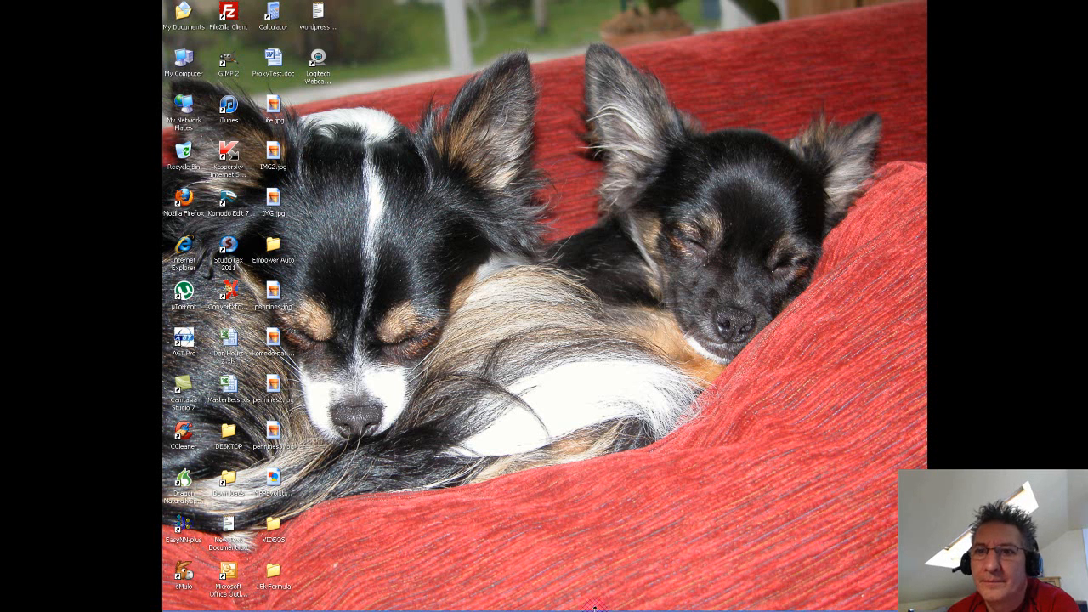
Open Firefox and load the WordPress site's wp-admin address by pasting the copied URL.
{"action": "left_click", "coordinate": [182, 207]}
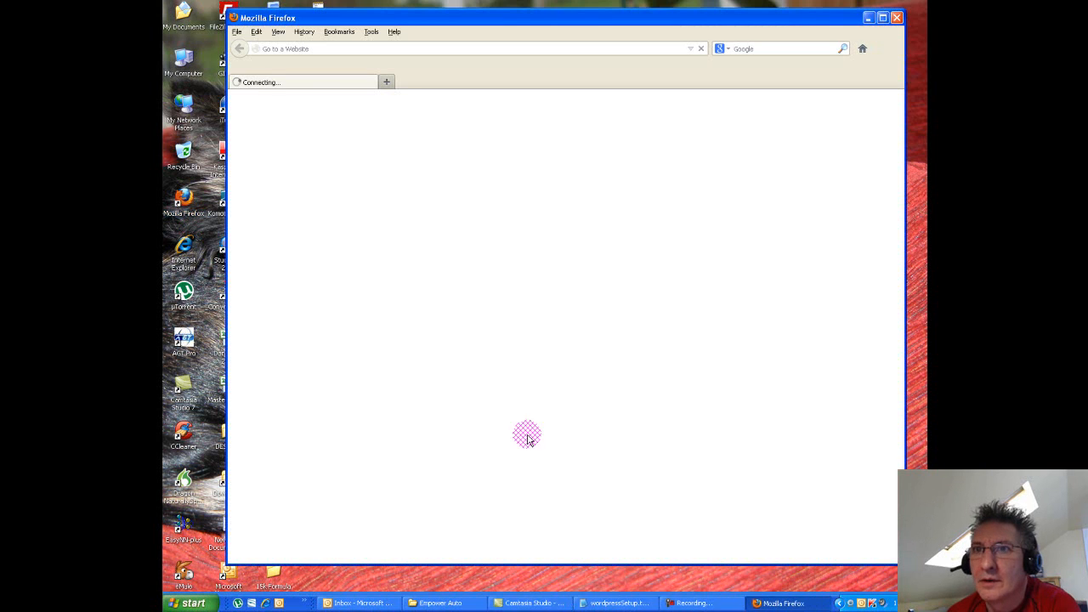
{"action": "left_click", "coordinate": [308, 49]}
{"action": "right_click", "coordinate": [312, 51]}
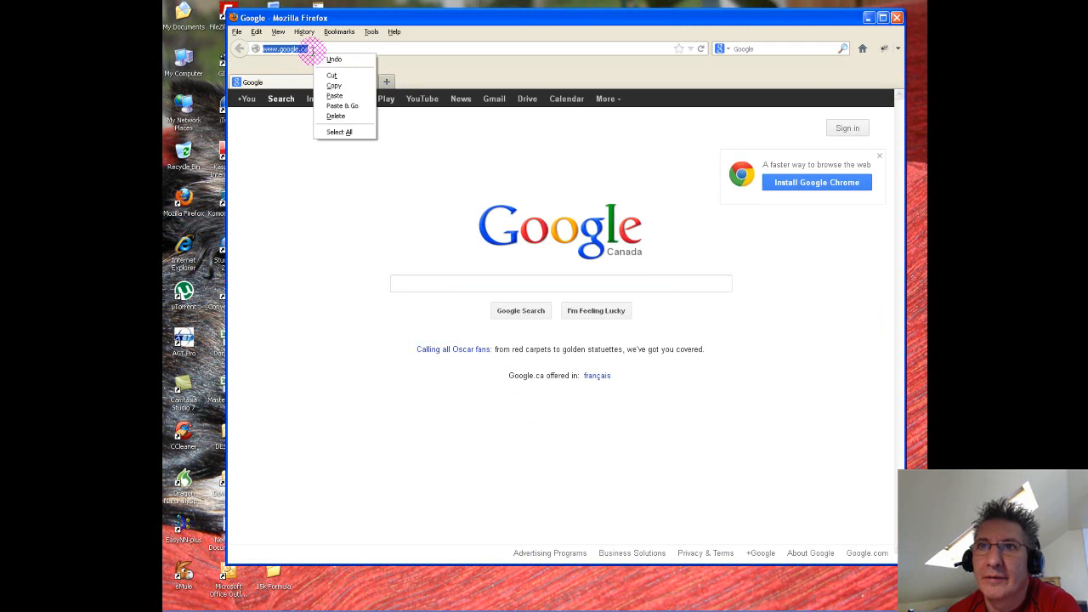
{"action": "left_click", "coordinate": [334, 95]}
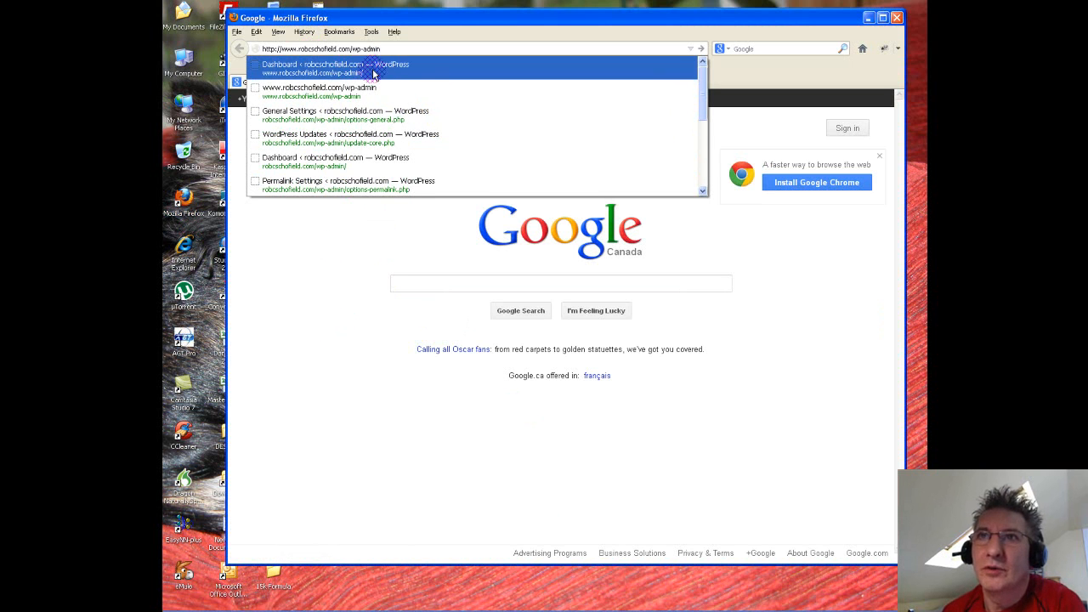
{"action": "left_click", "coordinate": [398, 48]}
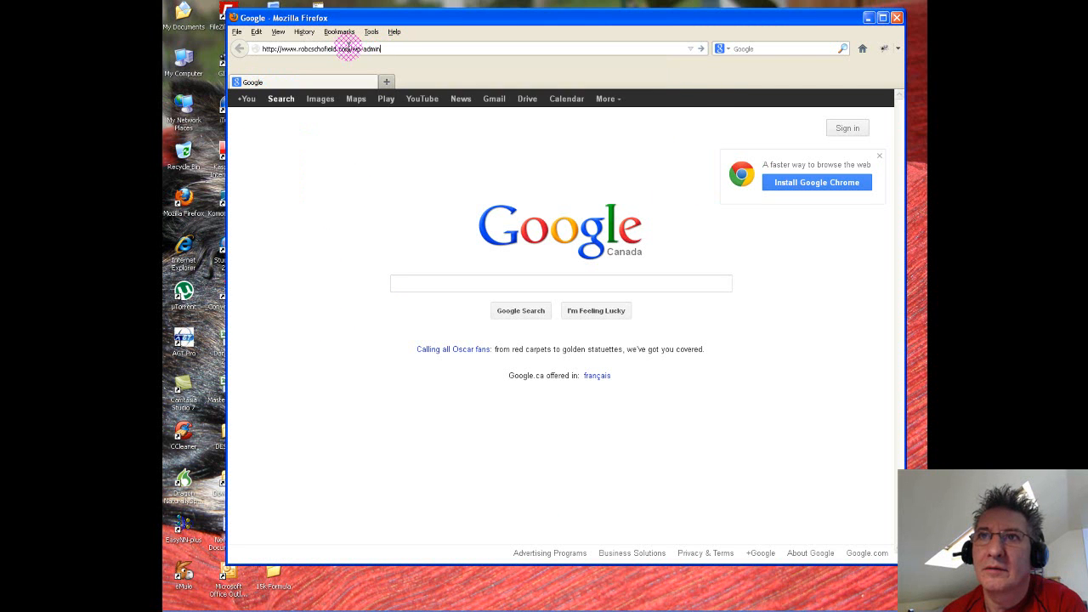
{"action": "left_click_drag", "start_coordinate": [349, 49], "coordinate": [280, 48]}
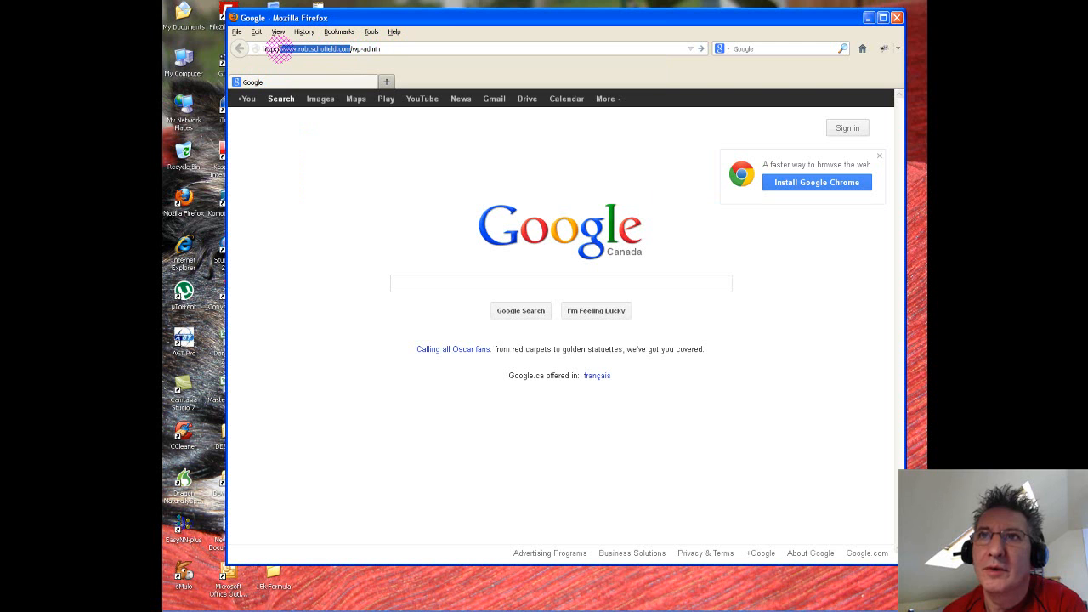
{"action": "left_click_drag", "start_coordinate": [384, 49], "coordinate": [353, 48]}
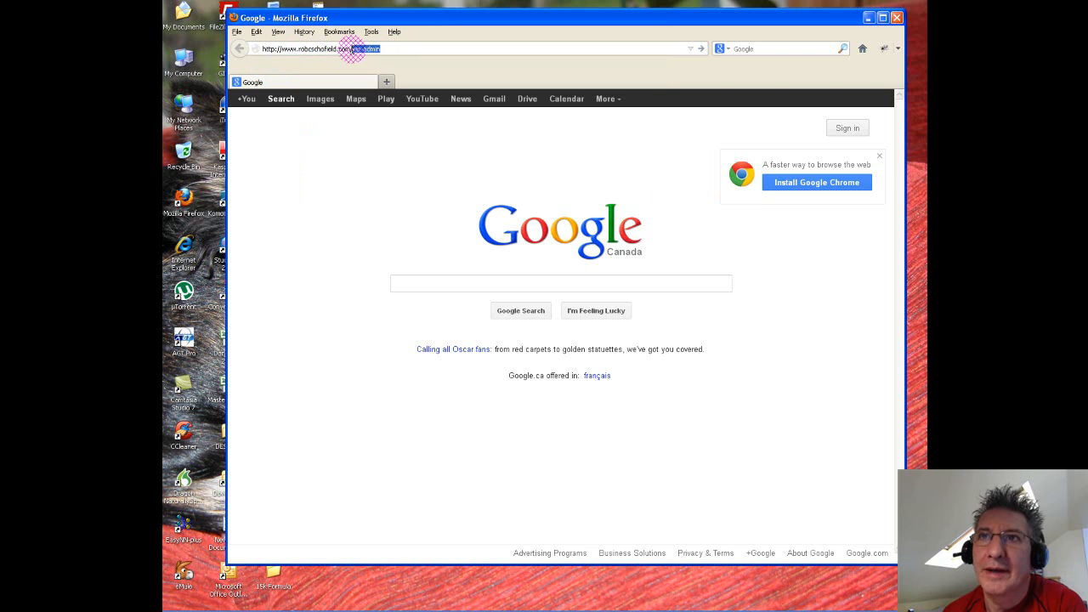
{"action": "left_click", "coordinate": [398, 49]}
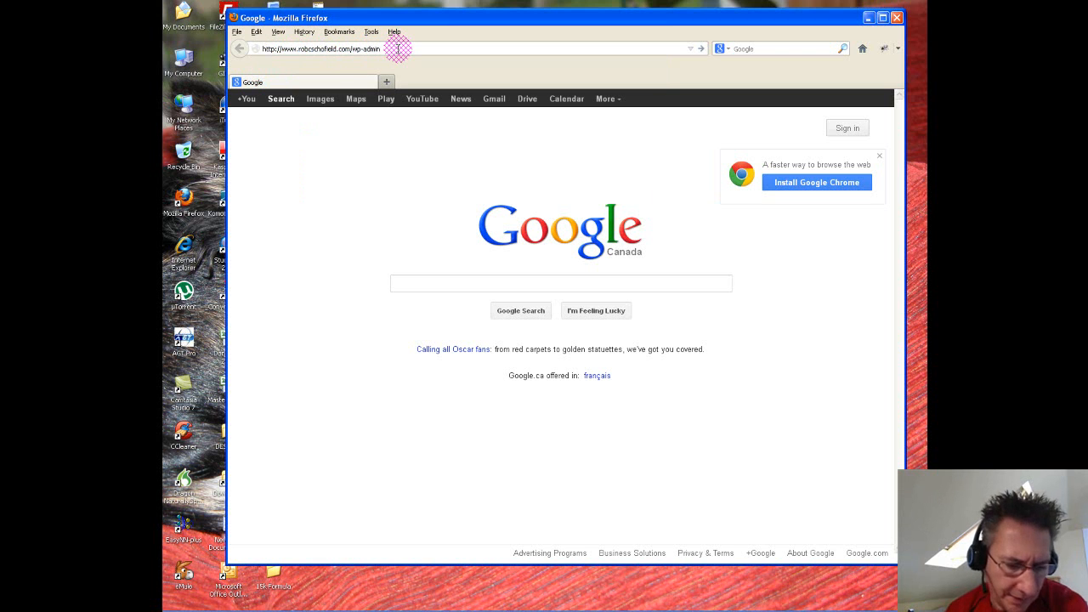
{"action": "key", "text": "Return"}
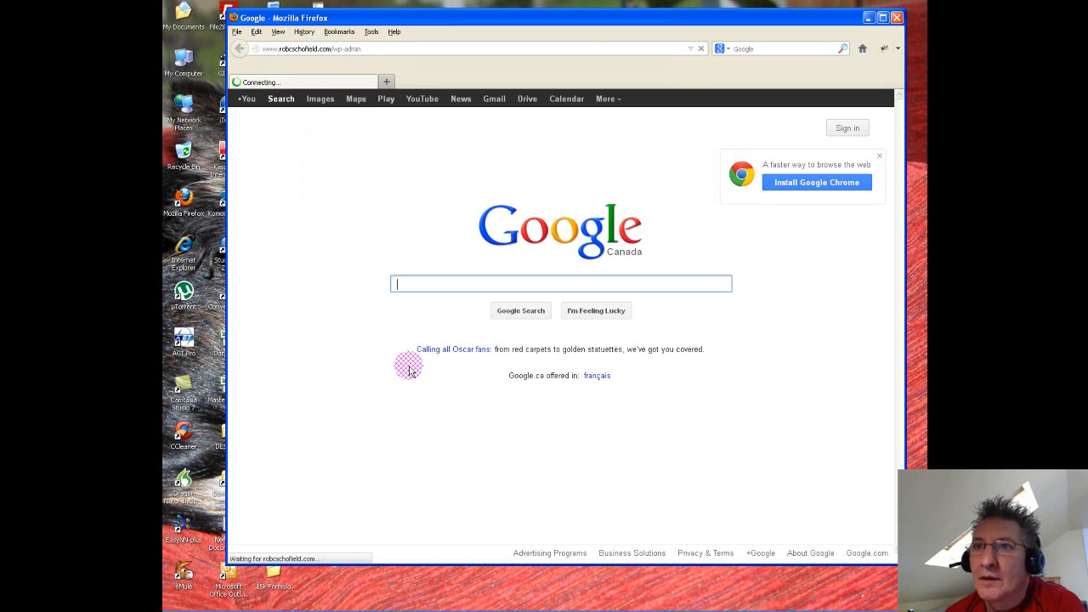
Log in to WordPress as Admin with the account password and dismiss the offer to remember the password.
{"action": "left_click", "coordinate": [513, 244]}
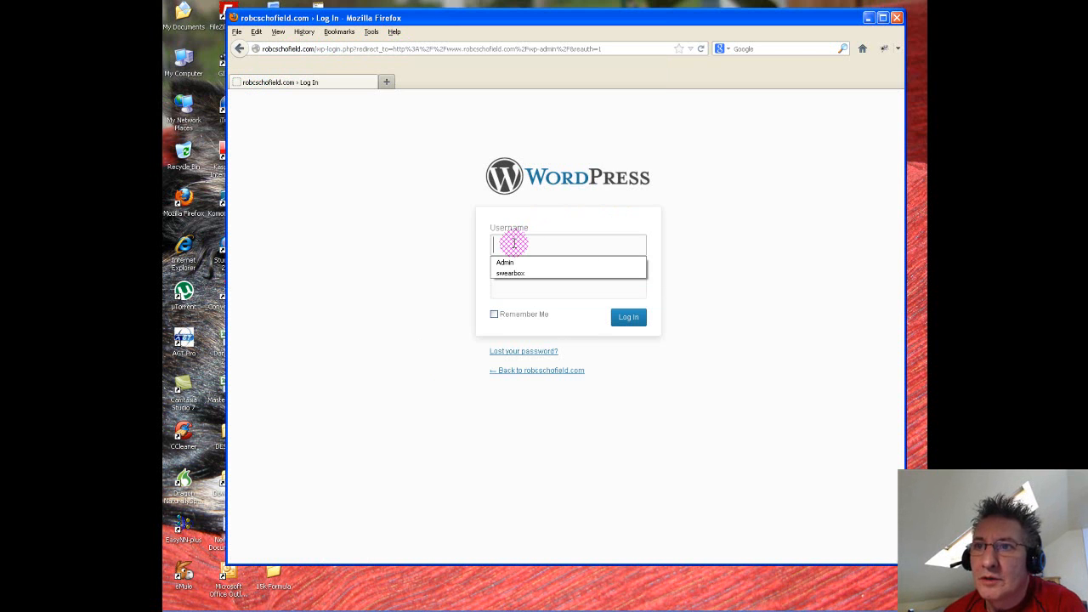
{"action": "left_click", "coordinate": [512, 258]}
{"action": "left_click", "coordinate": [504, 315]}
{"action": "left_click", "coordinate": [504, 288]}
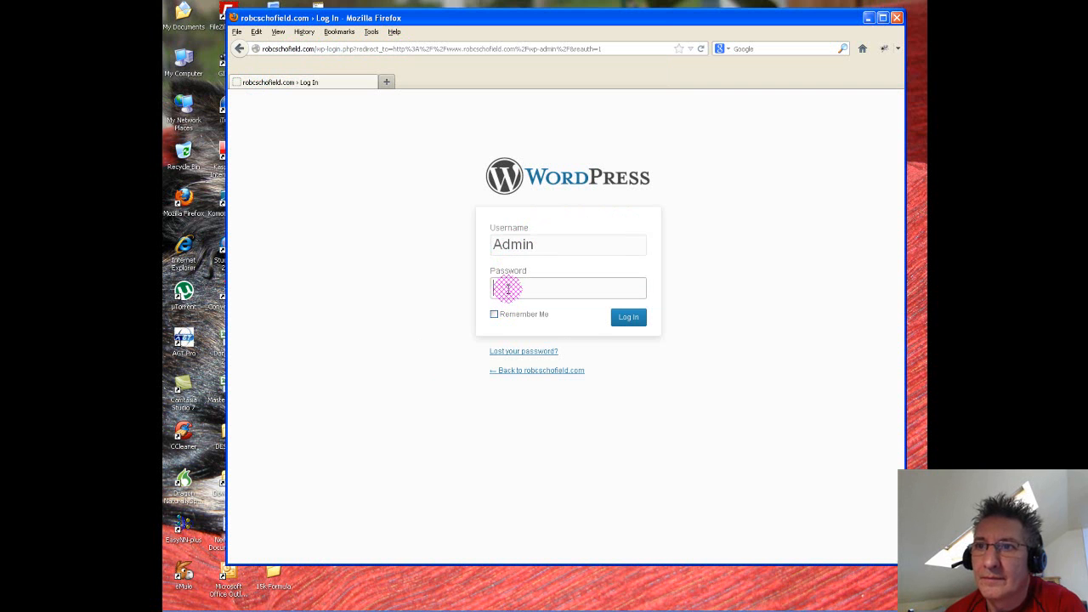
{"action": "type", "text": "•••••"}
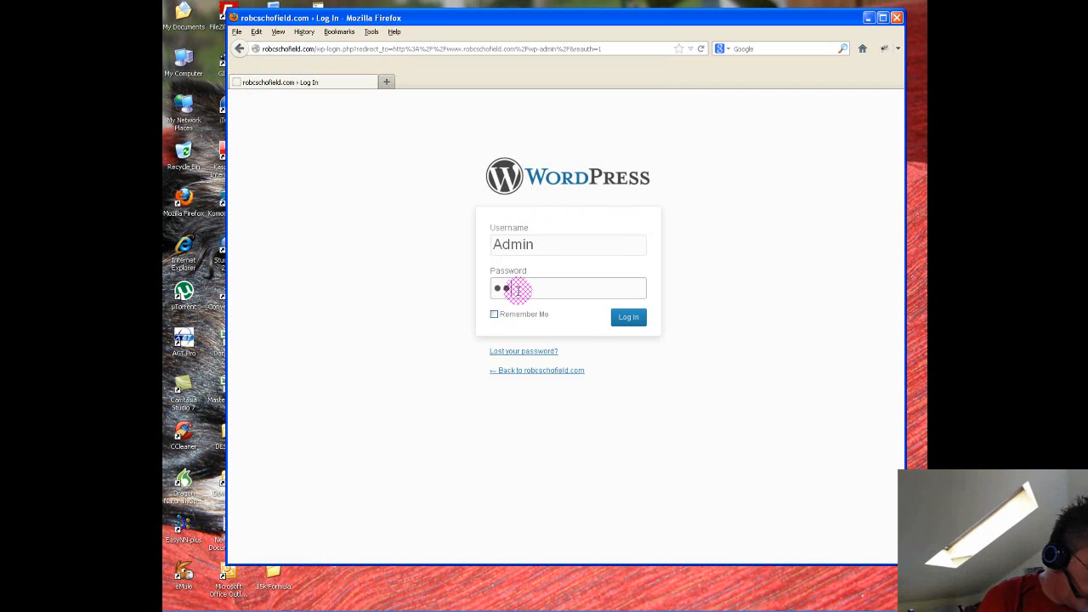
{"action": "type", "text": "•••"}
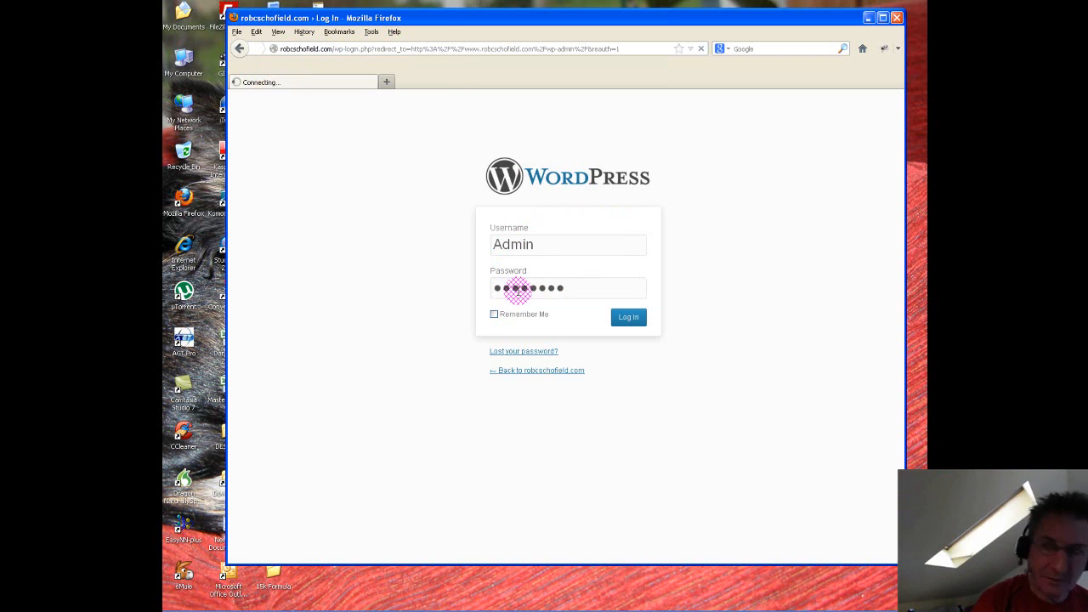
{"action": "key", "text": "Return"}
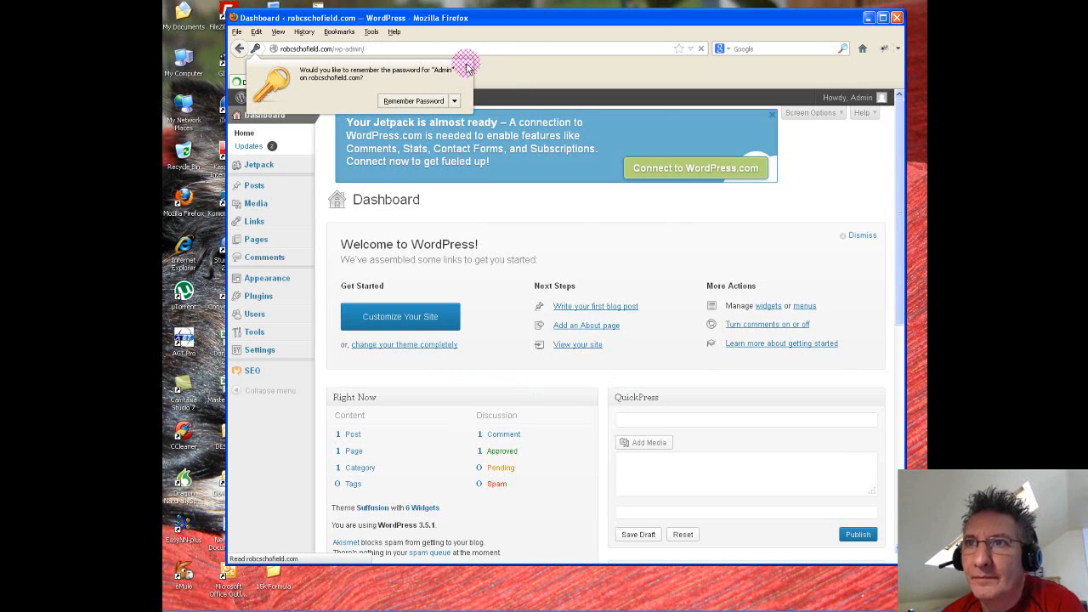
{"action": "left_click", "coordinate": [466, 67]}
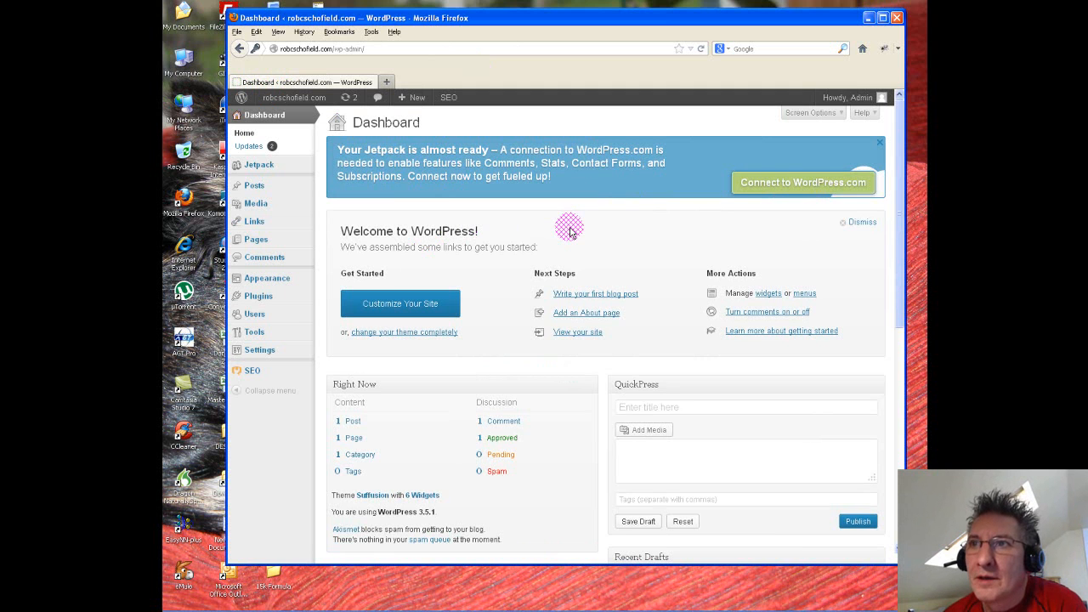
Check the WordPress Updates page for a newer version and view the search engine visibility option in the Reading settings.
{"action": "left_click", "coordinate": [252, 151]}
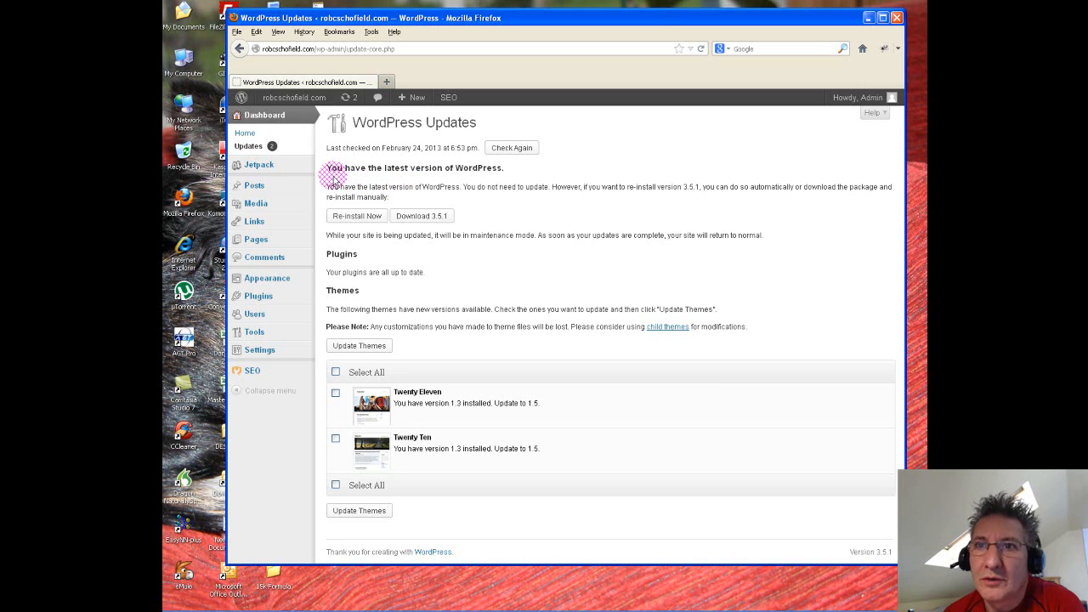
{"action": "mouse_move", "coordinate": [311, 204]}
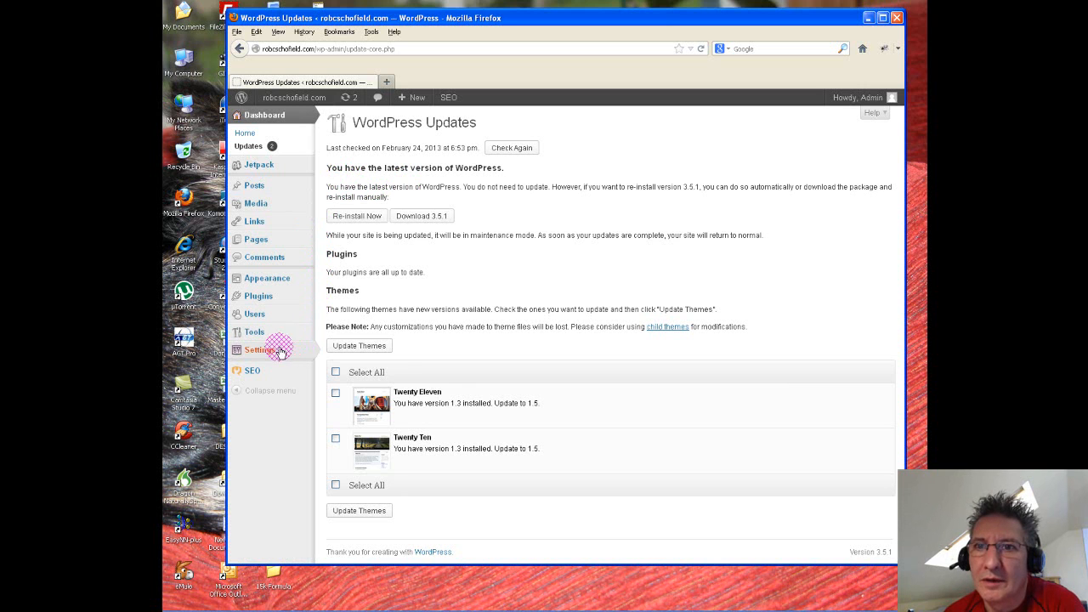
{"action": "mouse_move", "coordinate": [260, 354]}
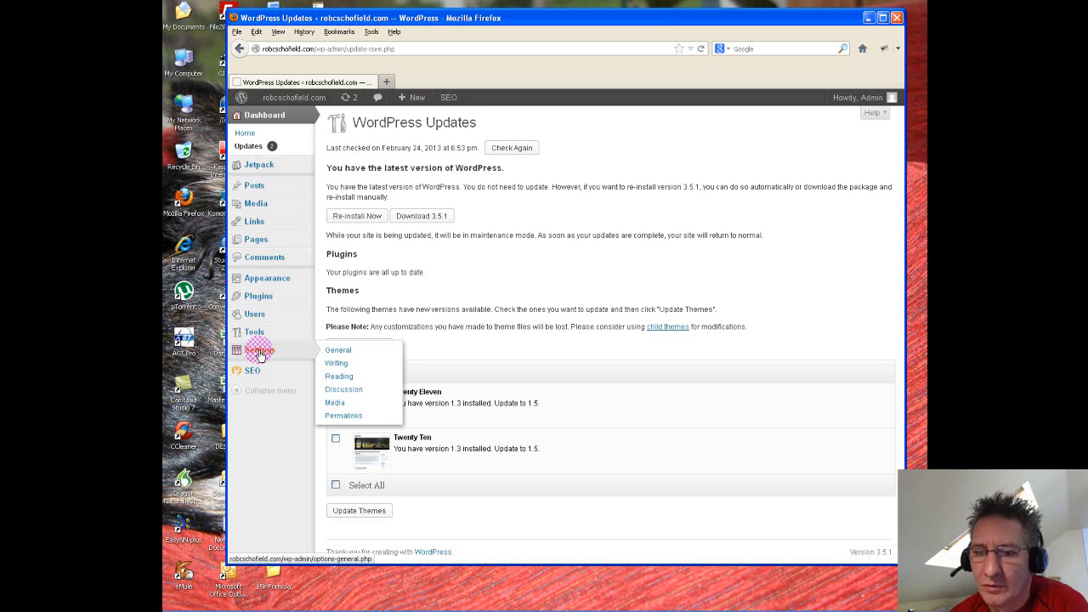
{"action": "left_click", "coordinate": [331, 380]}
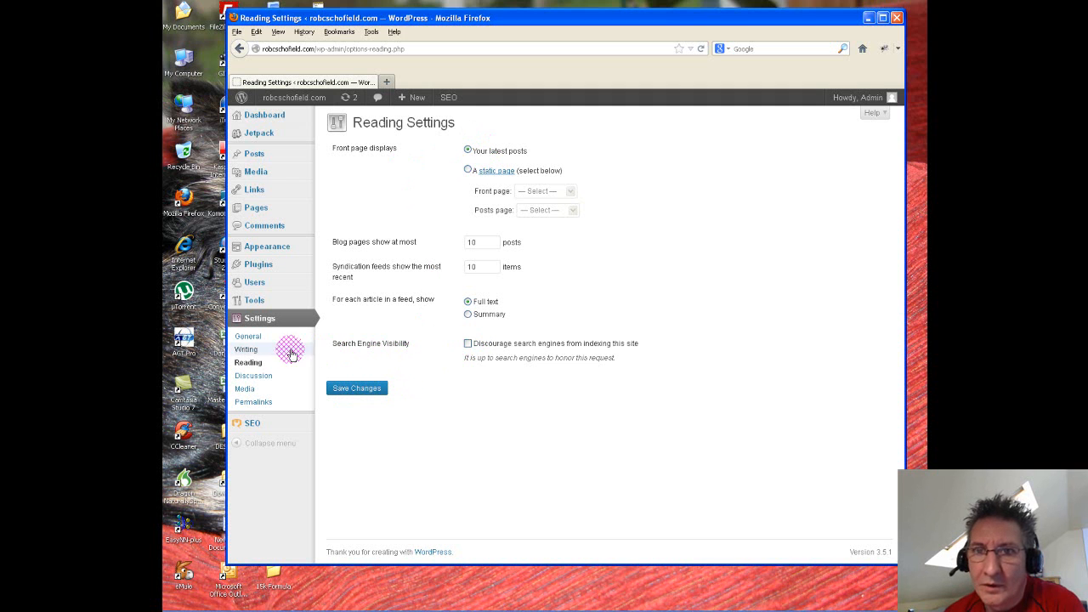
In the Permalink settings, choose Custom Structure and set it to /%postname%.
{"action": "left_click", "coordinate": [255, 404]}
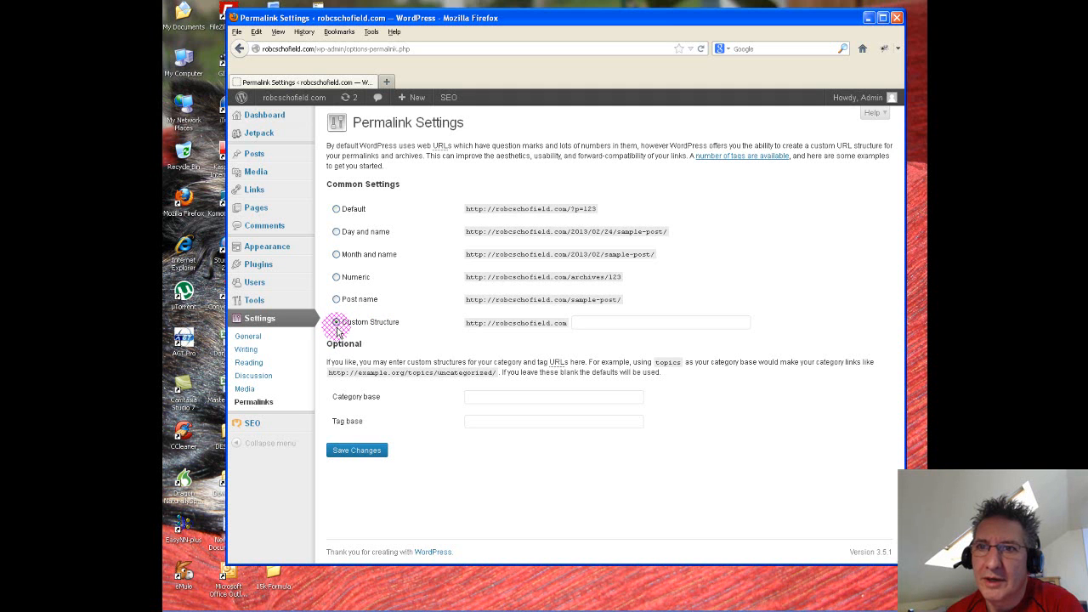
{"action": "left_click", "coordinate": [337, 325]}
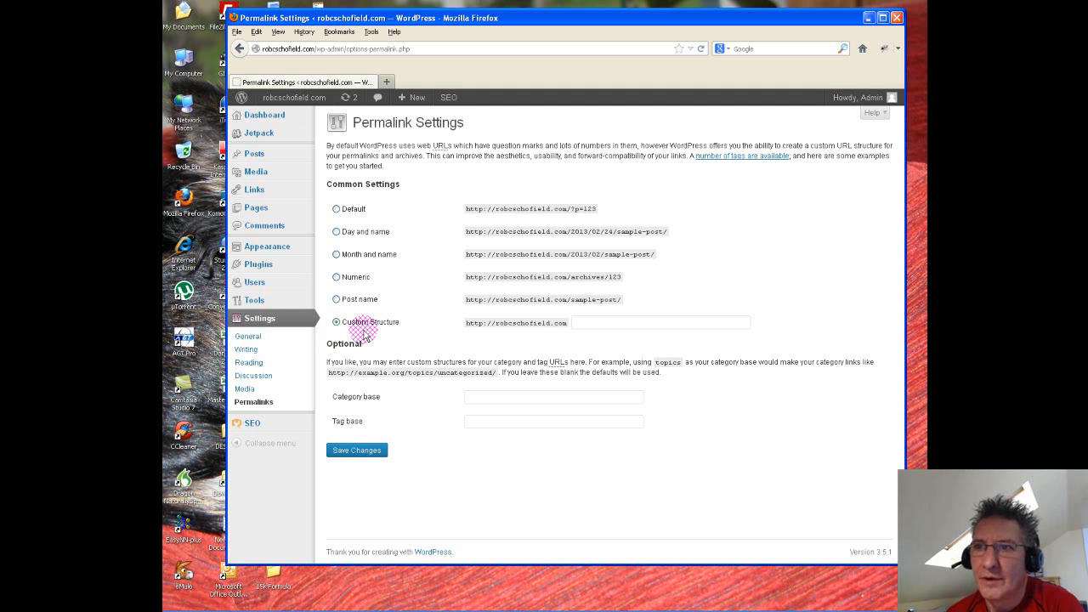
{"action": "left_click", "coordinate": [578, 322]}
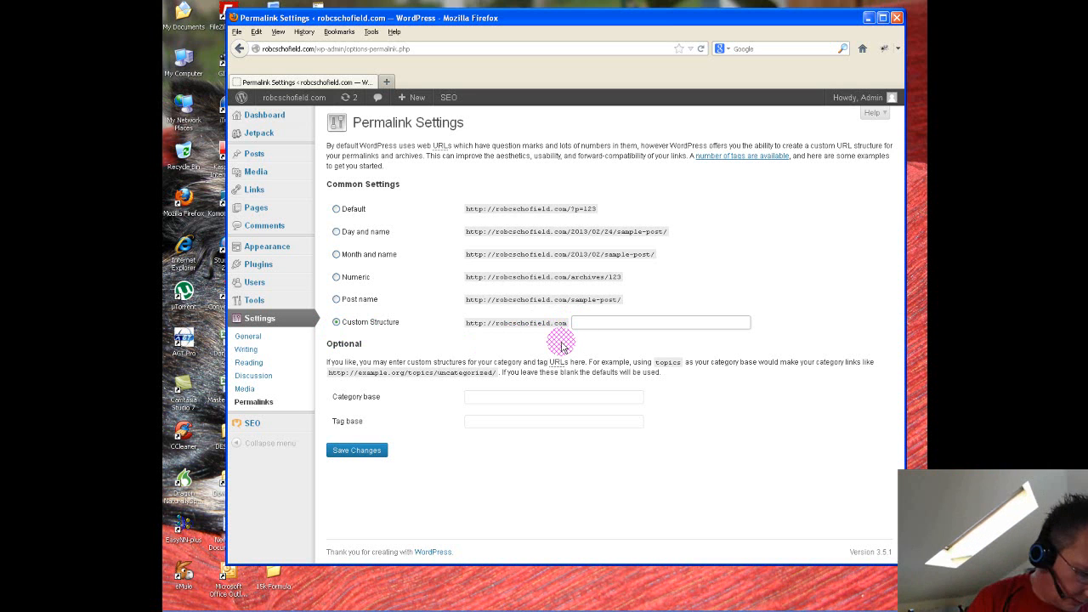
{"action": "type", "text": "/%postname%"}
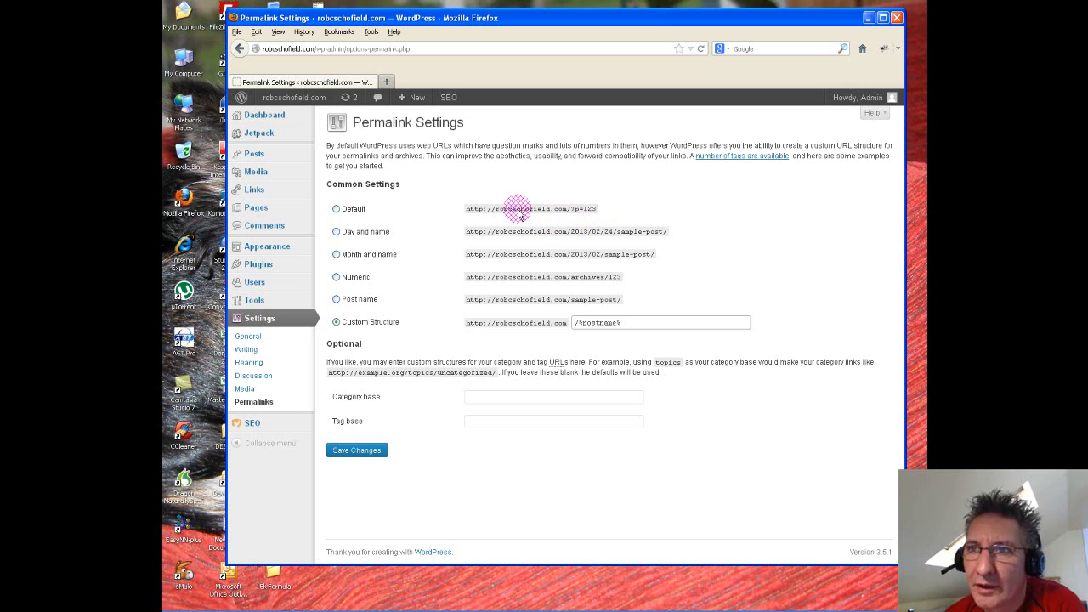
{"action": "left_click_drag", "start_coordinate": [596, 209], "coordinate": [571, 209]}
{"action": "left_click", "coordinate": [581, 224]}
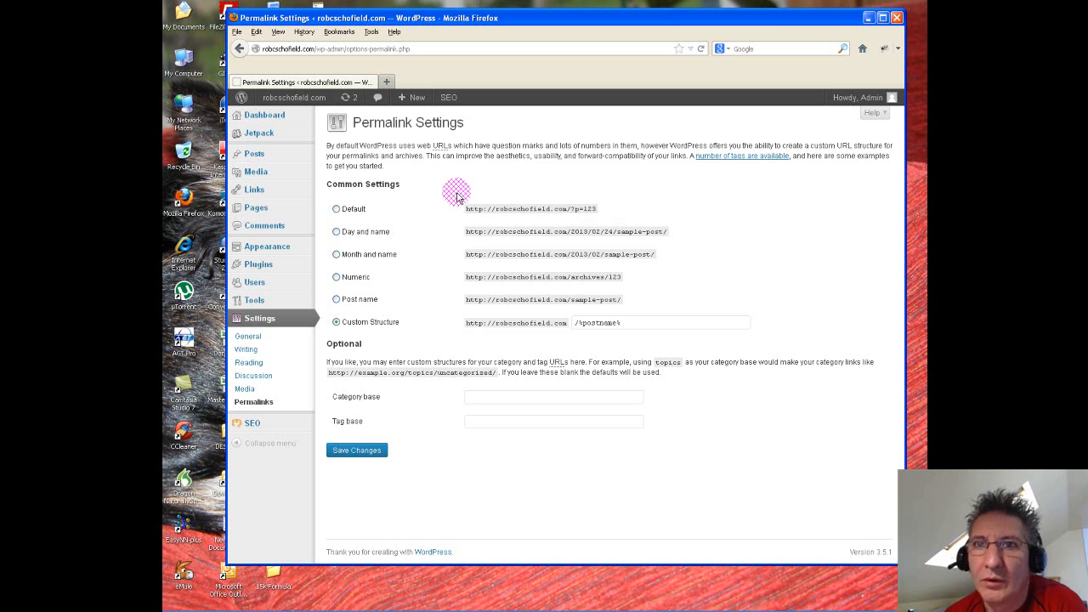
Open wordpressSetup.txt from the desktop beside the browser and find its section on the permalink structure.
{"action": "left_click_drag", "start_coordinate": [413, 19], "coordinate": [531, 30]}
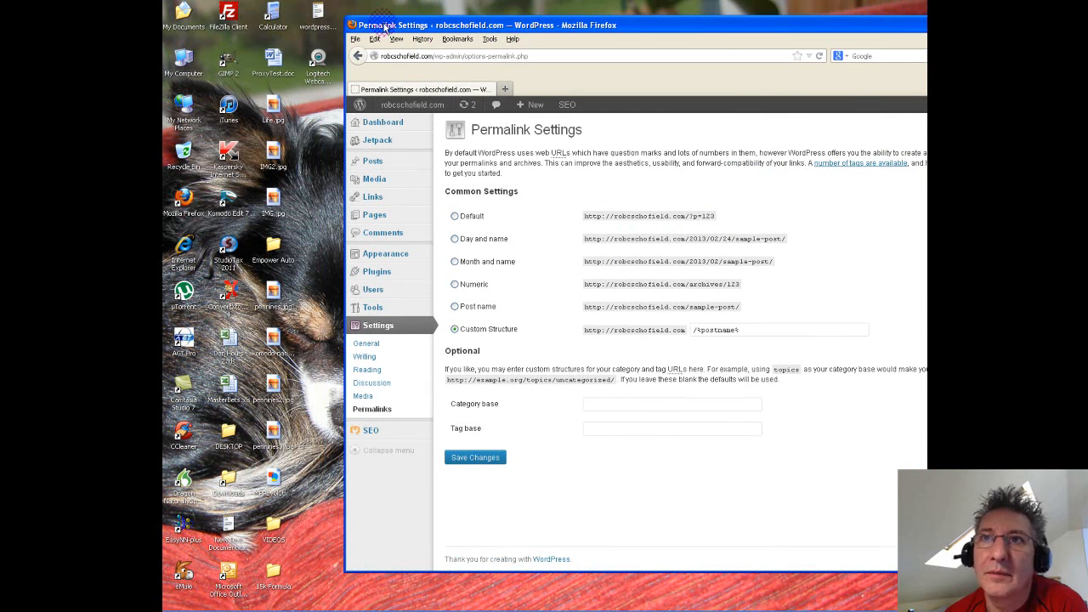
{"action": "double_click", "coordinate": [318, 24]}
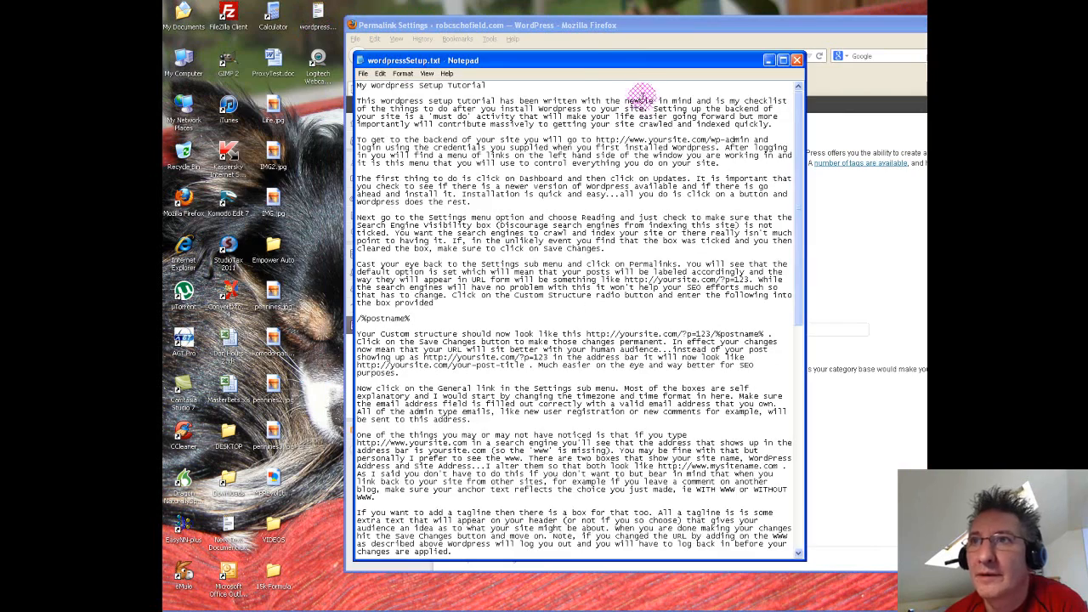
{"action": "left_click_drag", "start_coordinate": [595, 56], "coordinate": [510, 49]}
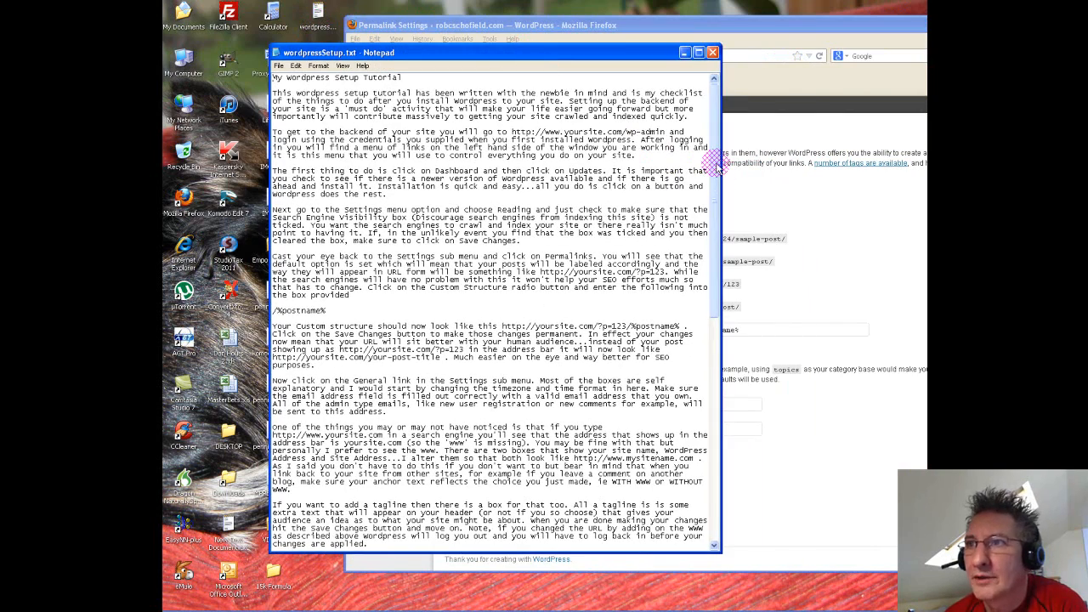
{"action": "left_click_drag", "start_coordinate": [716, 167], "coordinate": [718, 204]}
{"action": "left_click_drag", "start_coordinate": [630, 51], "coordinate": [586, 41]}
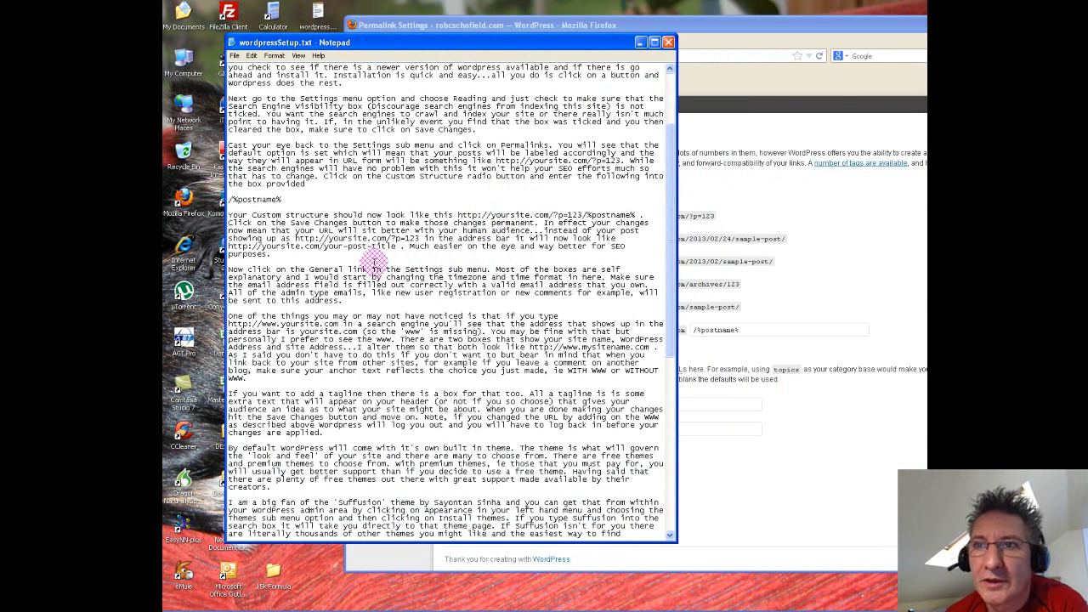
Compare the ?p=123 and your-post-title example URLs in the notes, then close the file and return to the Permalink settings.
{"action": "left_click_drag", "start_coordinate": [295, 239], "coordinate": [315, 259]}
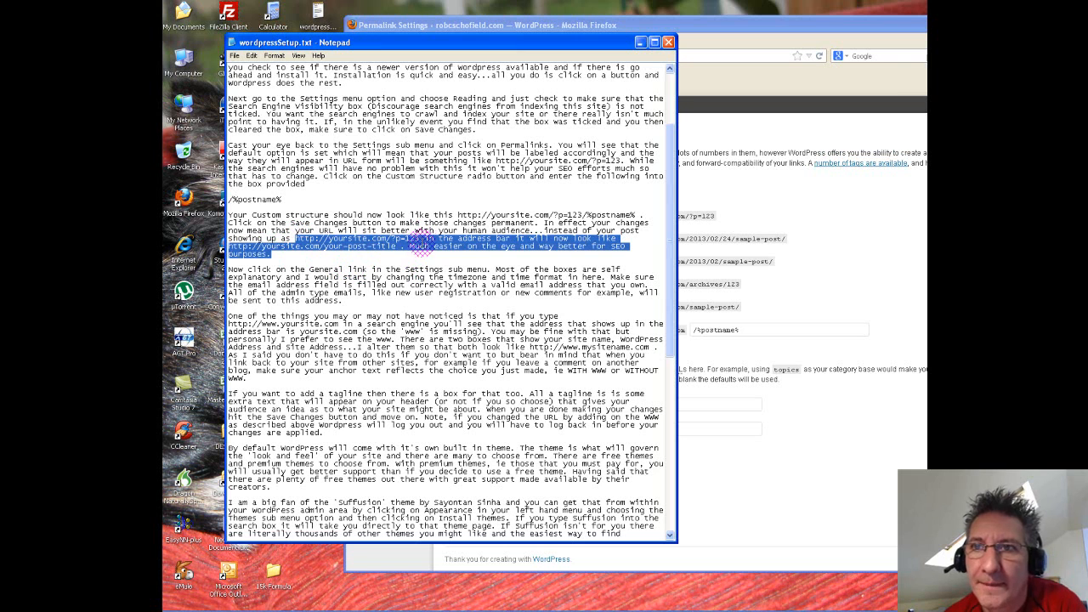
{"action": "left_click_drag", "start_coordinate": [419, 238], "coordinate": [293, 237]}
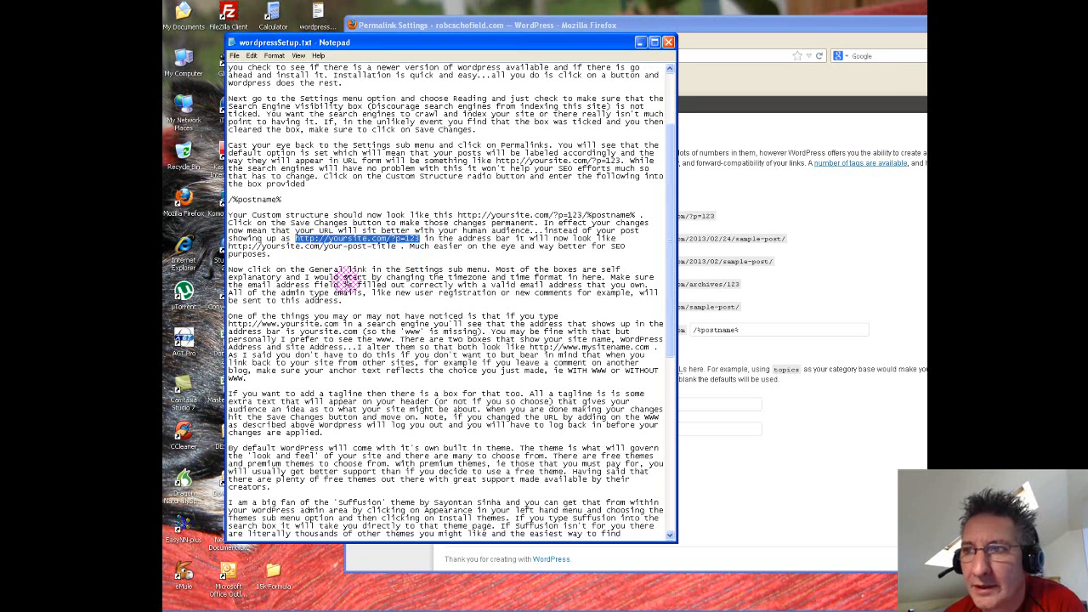
{"action": "left_click", "coordinate": [391, 245]}
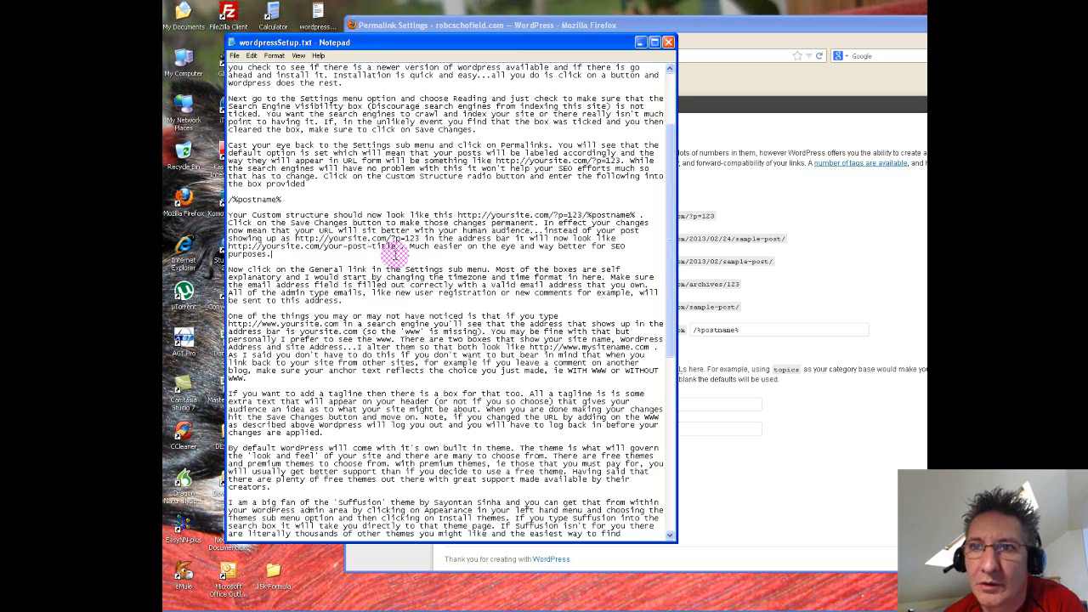
{"action": "left_click_drag", "start_coordinate": [395, 245], "coordinate": [224, 247]}
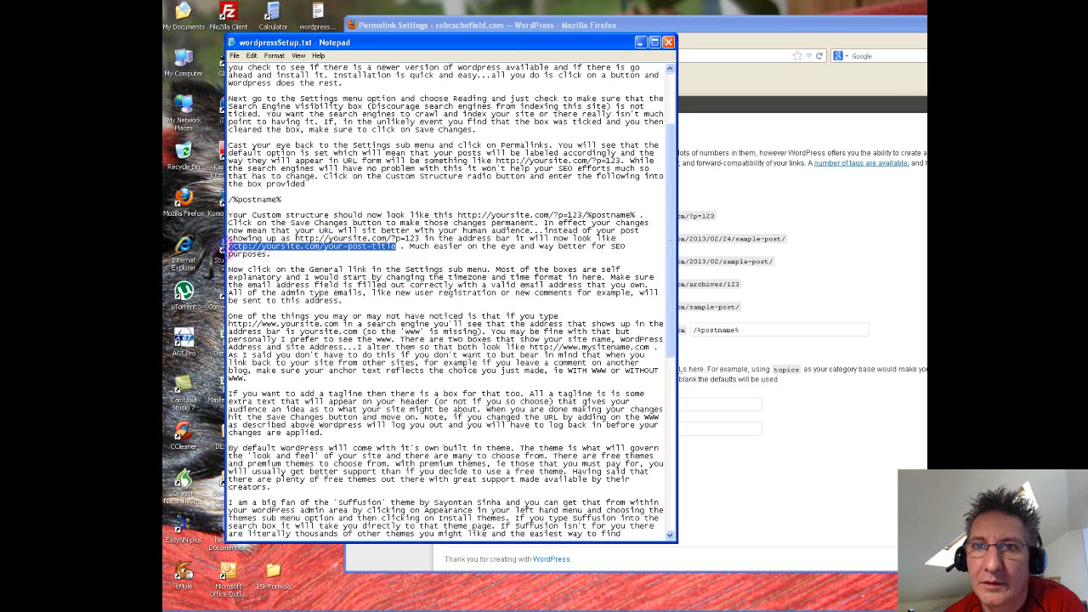
{"action": "left_click", "coordinate": [293, 259]}
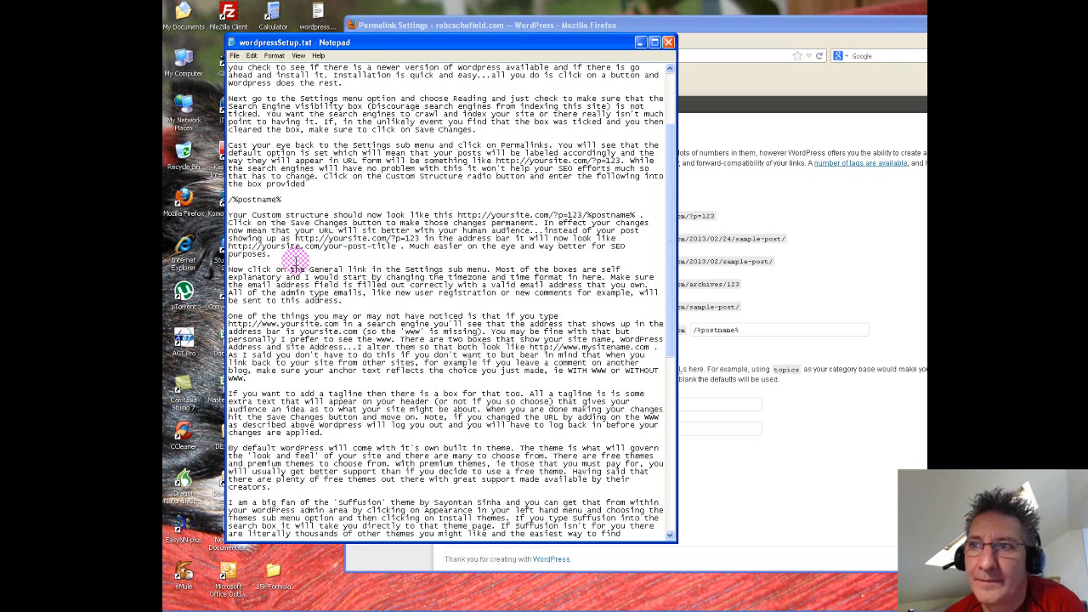
{"action": "left_click", "coordinate": [669, 41]}
{"action": "left_click_drag", "start_coordinate": [693, 24], "coordinate": [573, 11]}
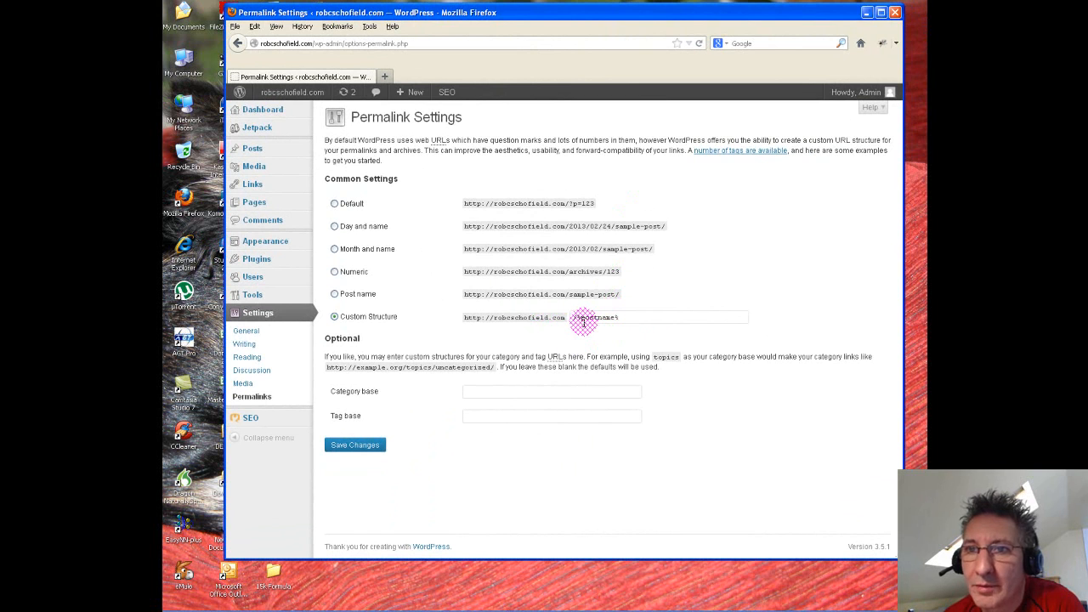
Save the permalink changes and open the General settings.
{"action": "left_click", "coordinate": [354, 447]}
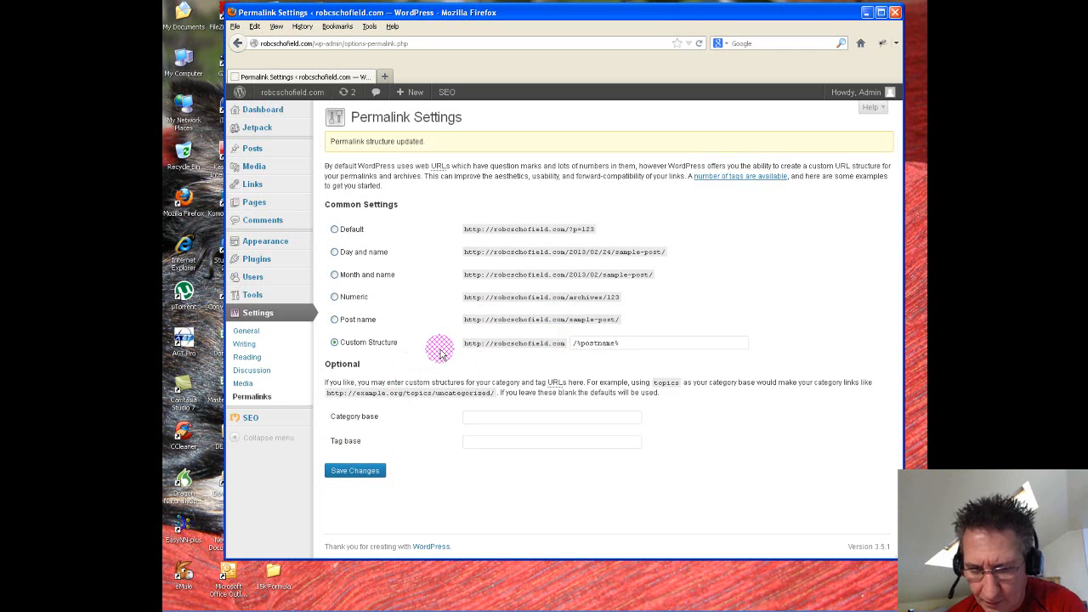
{"action": "left_click", "coordinate": [246, 333]}
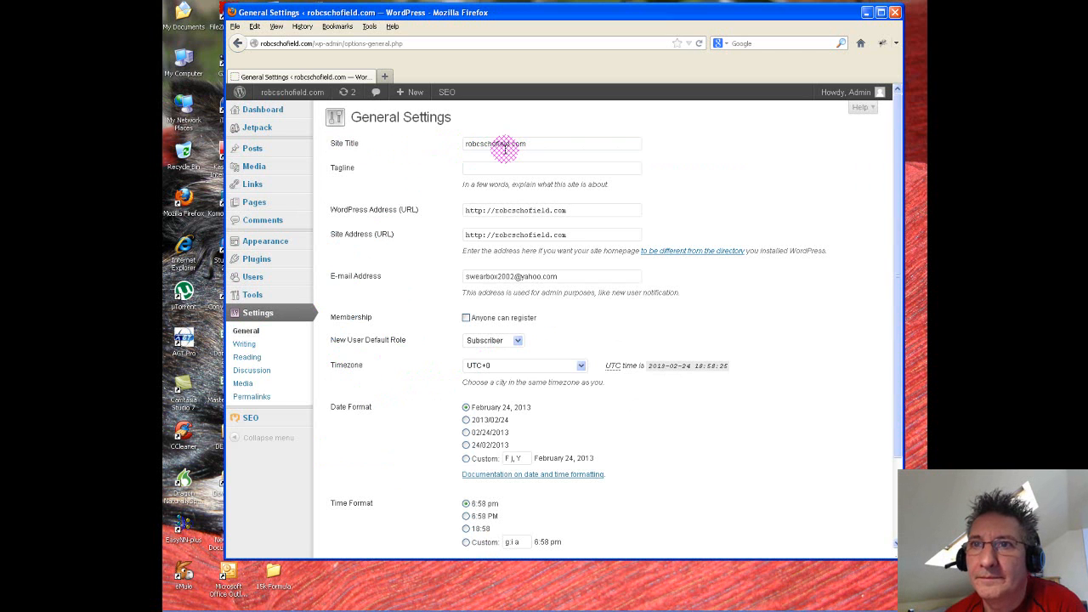
Set the site's timezone to UTC-5 in the General settings, leaving the tagline empty.
{"action": "left_click", "coordinate": [490, 169]}
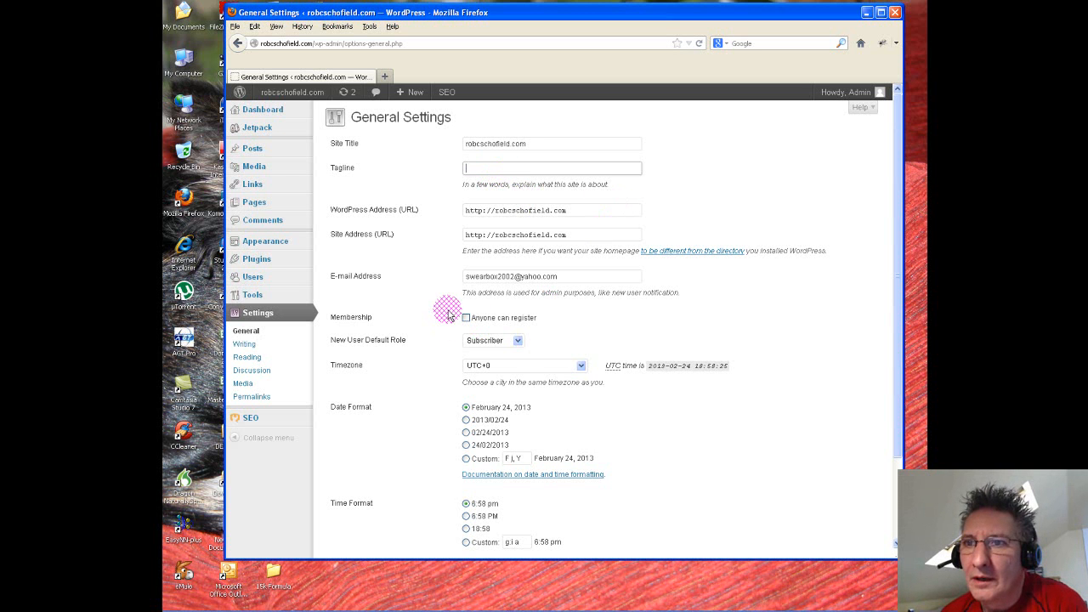
{"action": "scroll", "coordinate": [446, 313], "scroll_direction": "down", "scroll_amount": 3}
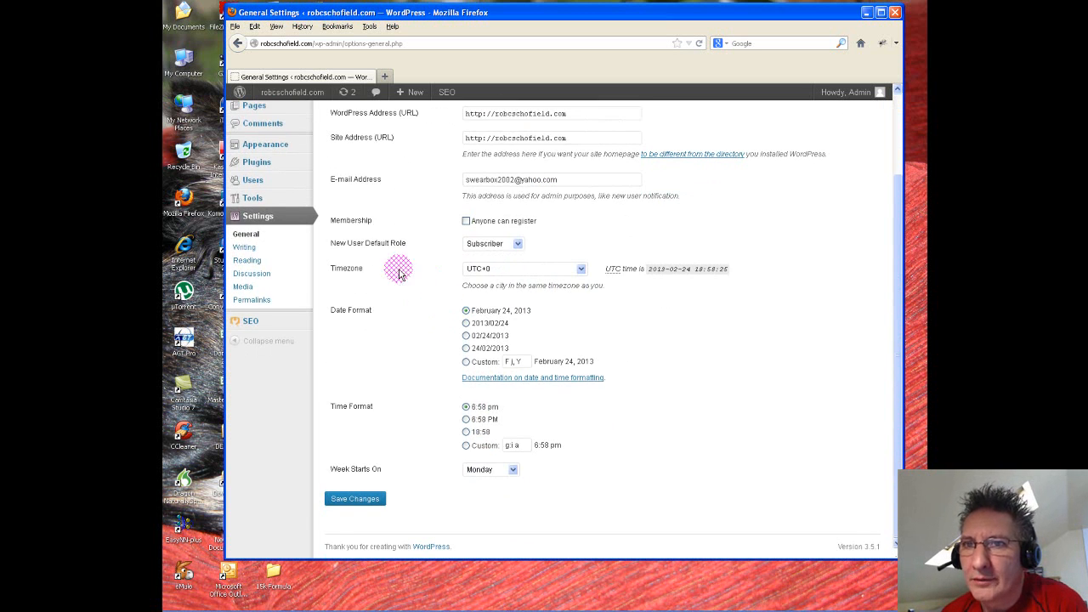
{"action": "left_click", "coordinate": [580, 269]}
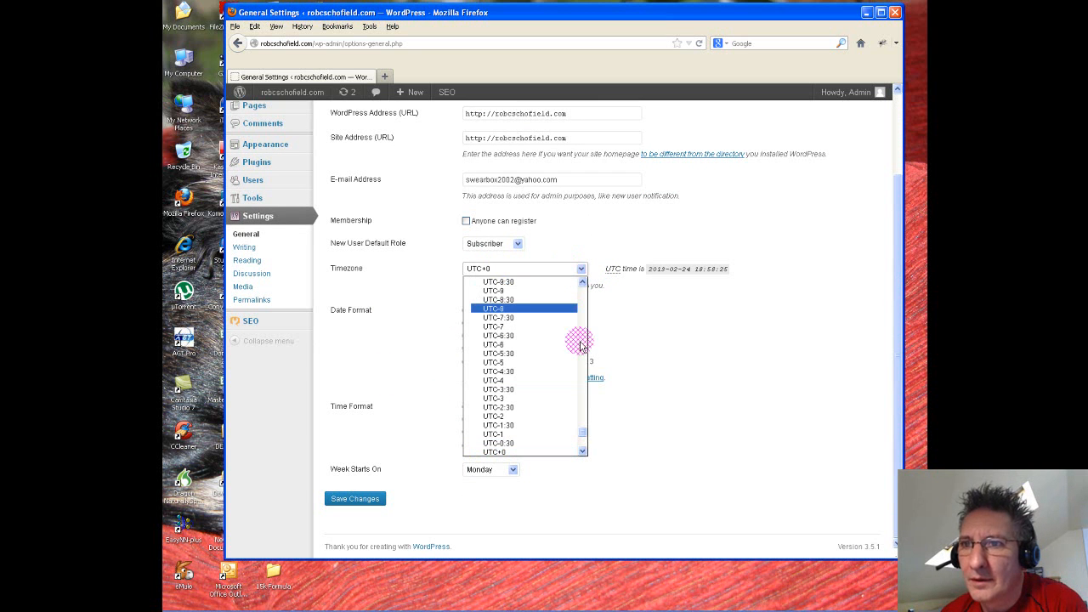
{"action": "left_click", "coordinate": [500, 362]}
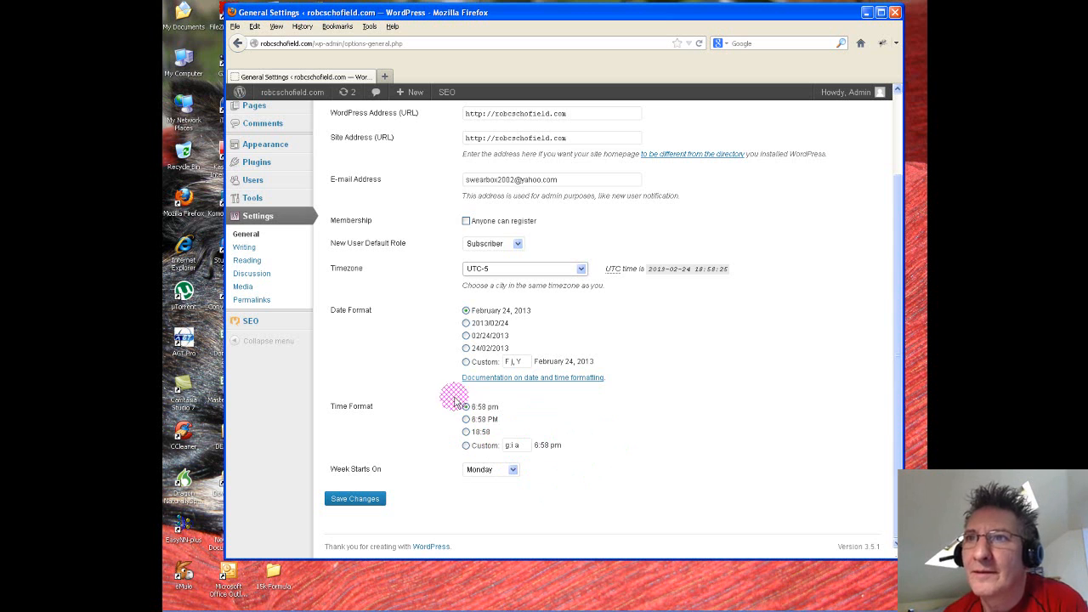
Review the admin e-mail address entered in the General settings.
{"action": "scroll", "coordinate": [447, 403], "scroll_direction": "up", "scroll_amount": 2}
{"action": "scroll", "coordinate": [447, 407], "scroll_direction": "up", "scroll_amount": 1}
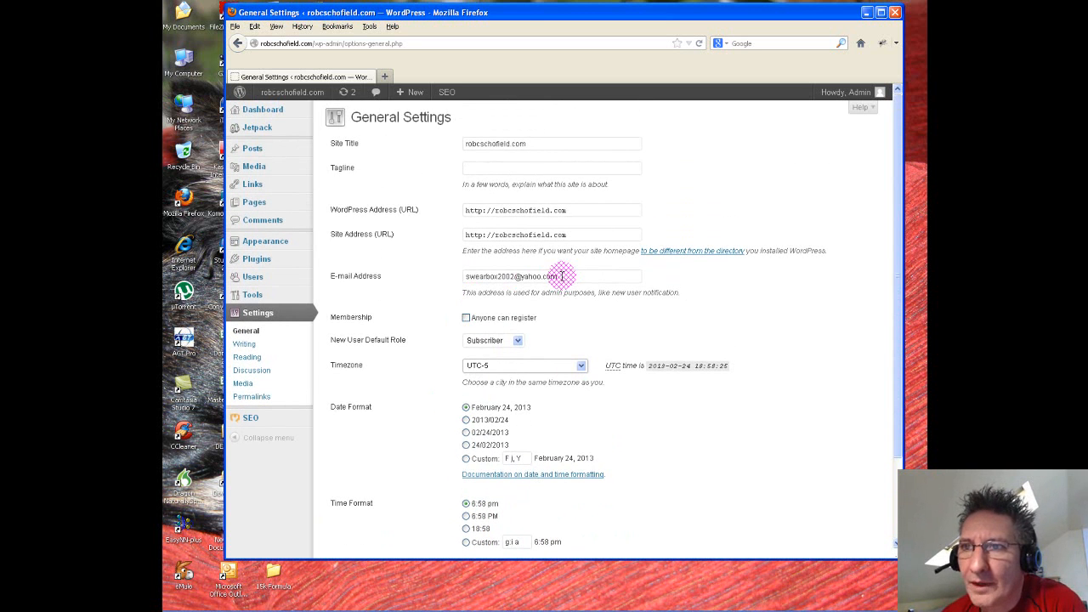
{"action": "left_click_drag", "start_coordinate": [562, 277], "coordinate": [466, 276]}
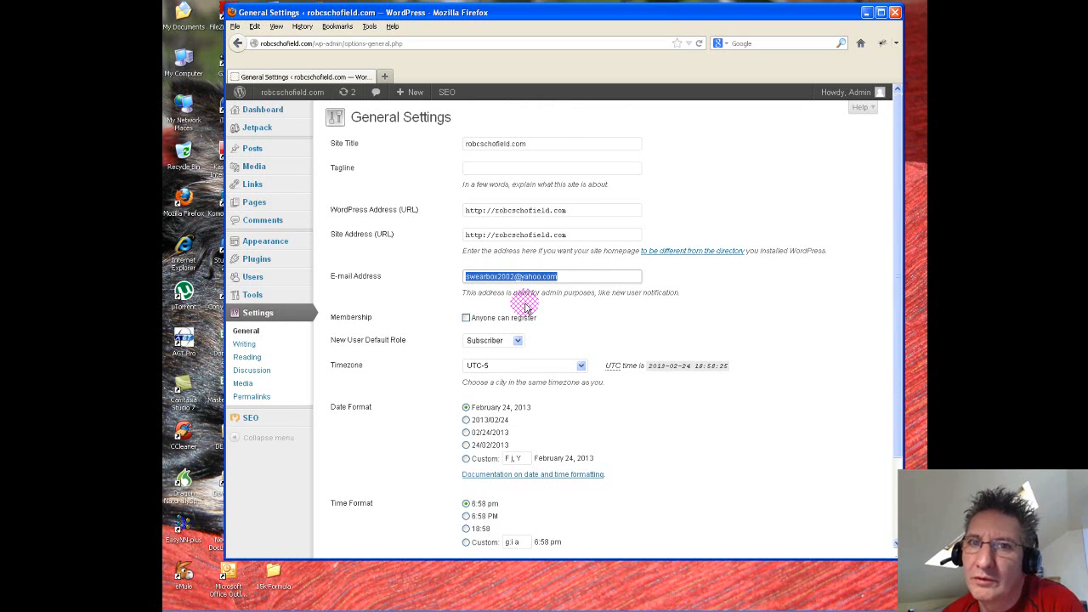
{"action": "left_click", "coordinate": [559, 303]}
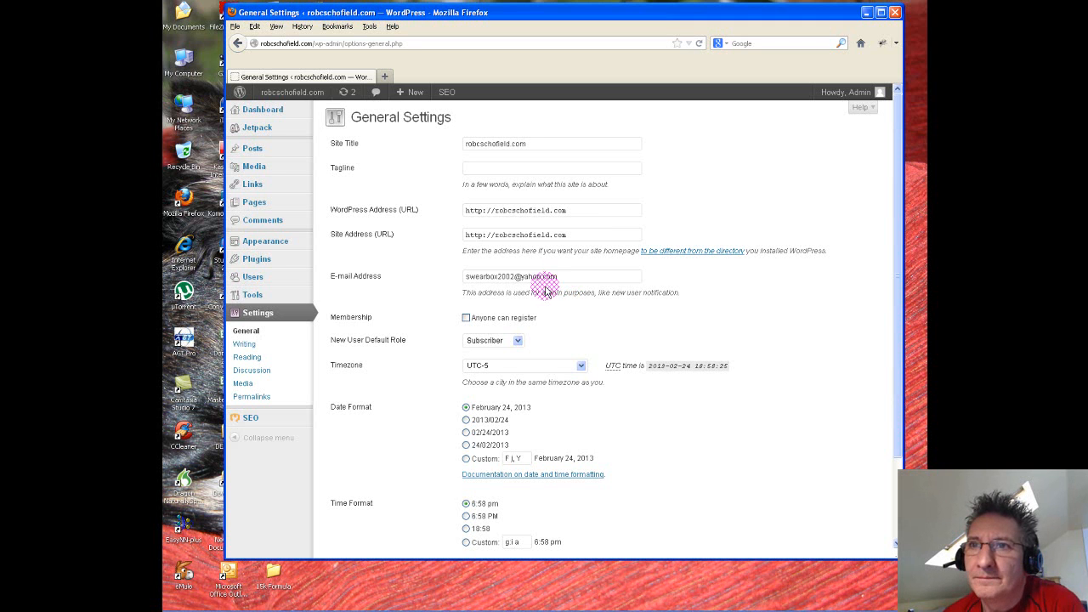
{"action": "left_click", "coordinate": [497, 210]}
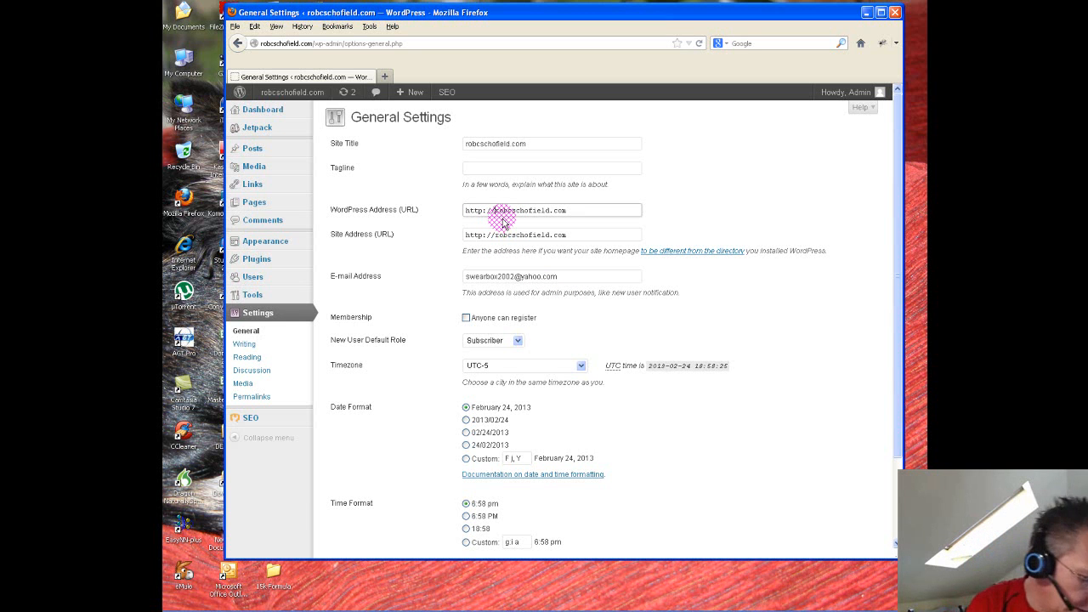
{"action": "type", "text": "www."}
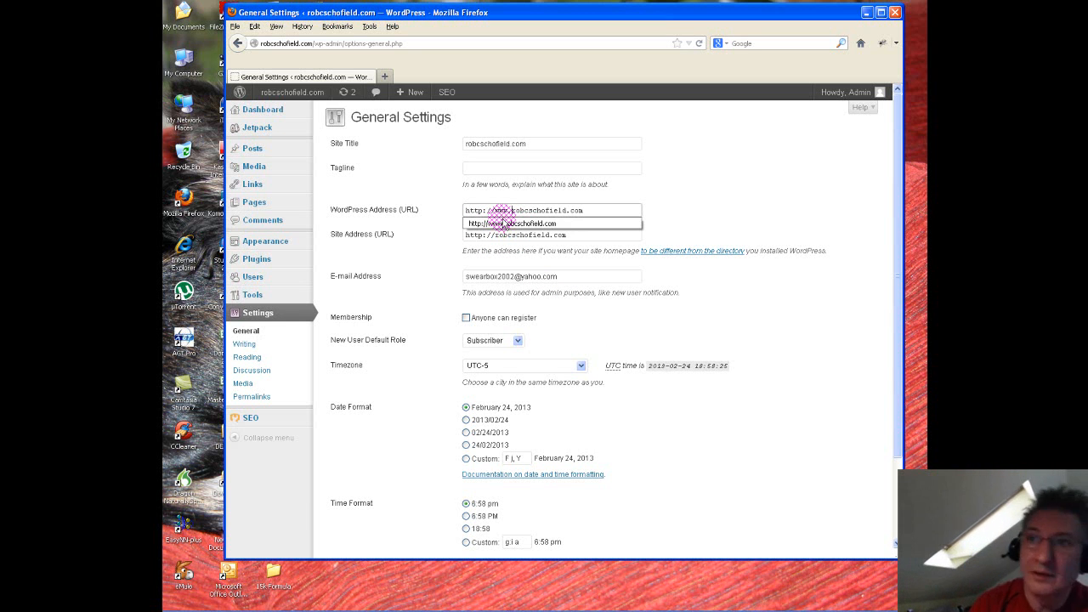
{"action": "left_click", "coordinate": [502, 223]}
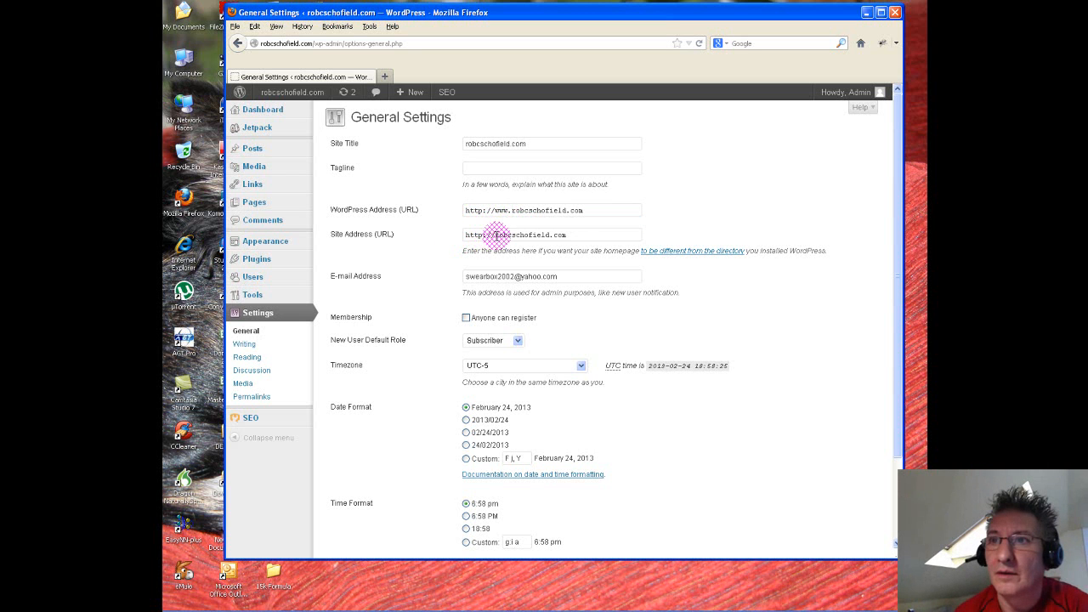
{"action": "left_click", "coordinate": [506, 237]}
{"action": "type", "text": "www."}
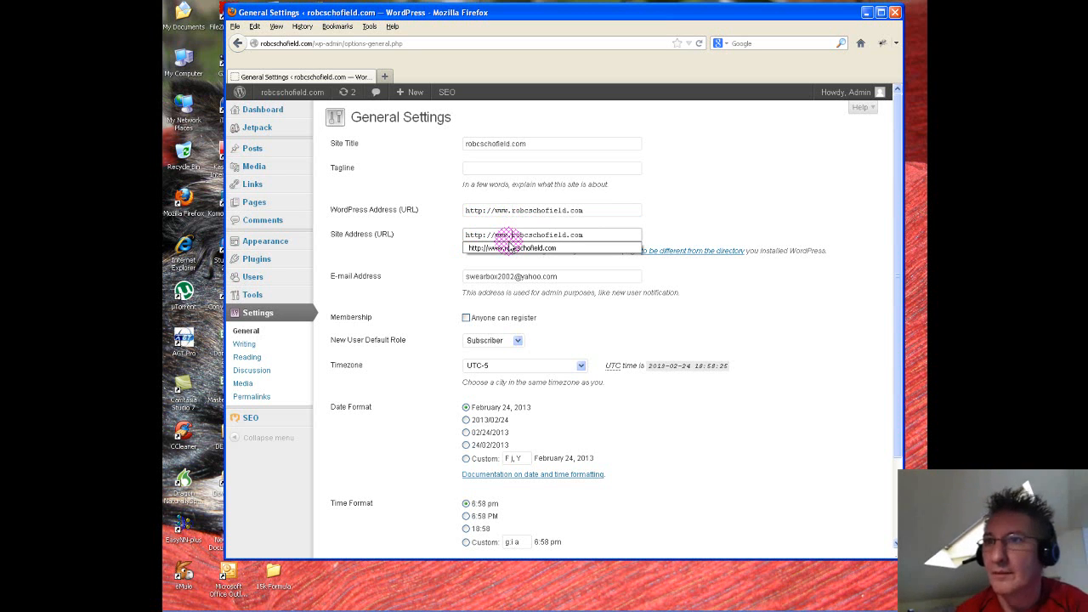
{"action": "left_click", "coordinate": [442, 271]}
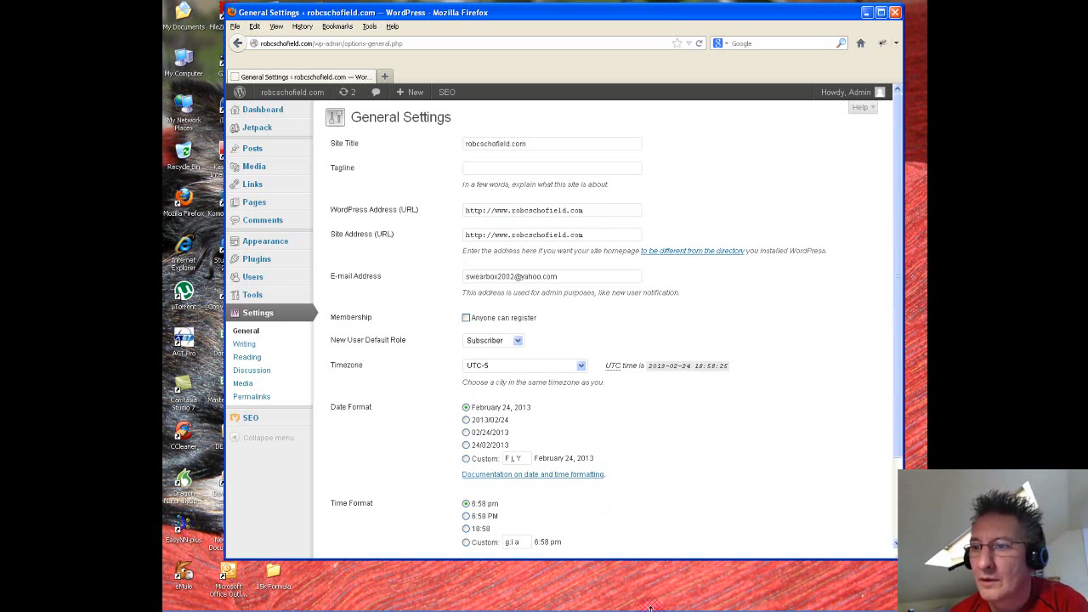
{"action": "mouse_move", "coordinate": [722, 605]}
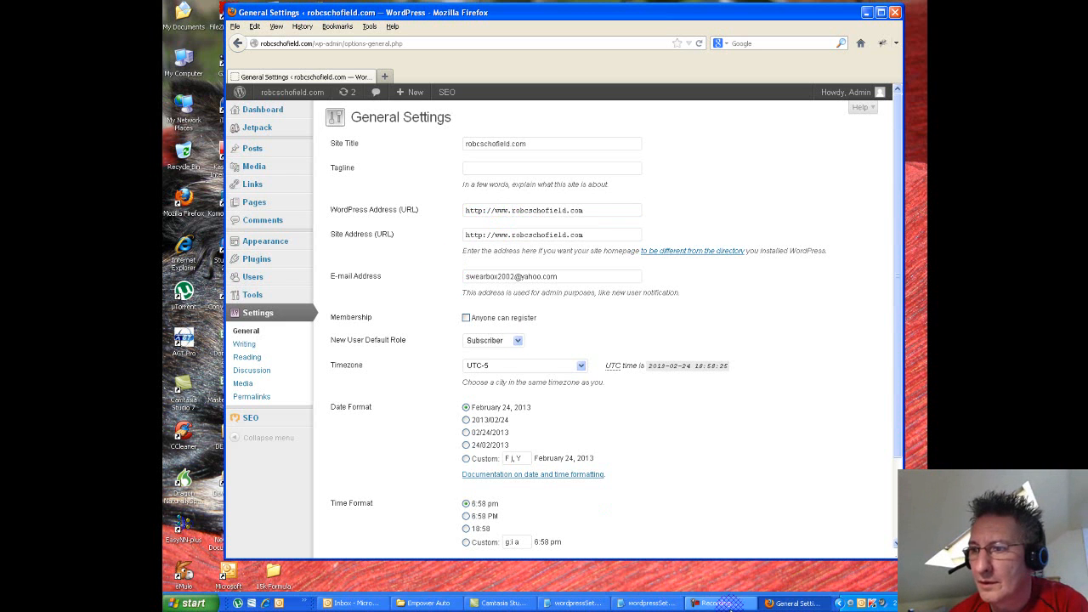
{"action": "left_click", "coordinate": [723, 603]}
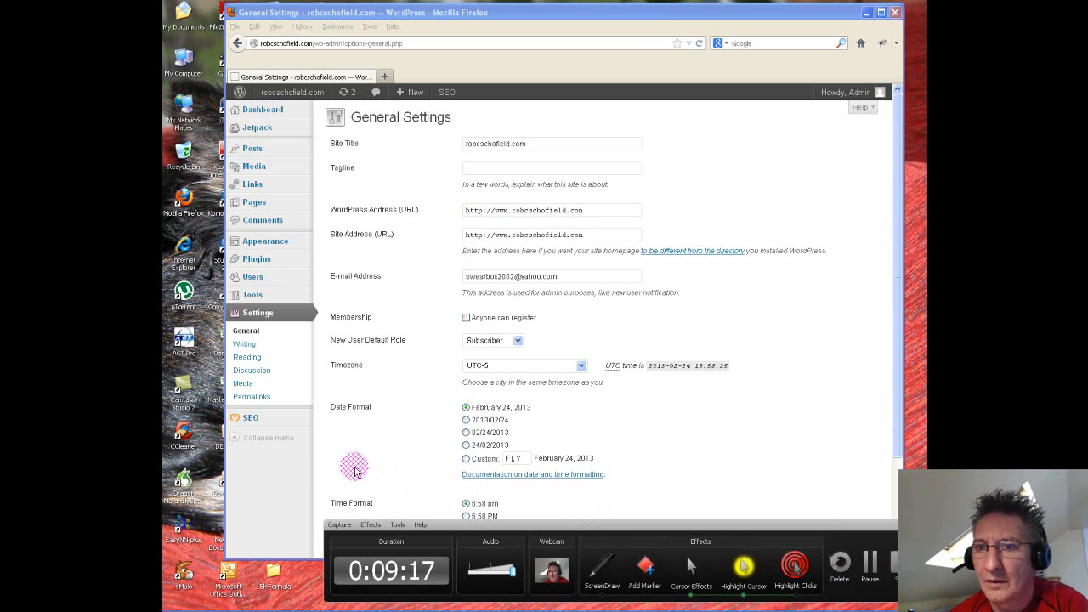
{"action": "left_click", "coordinate": [326, 464]}
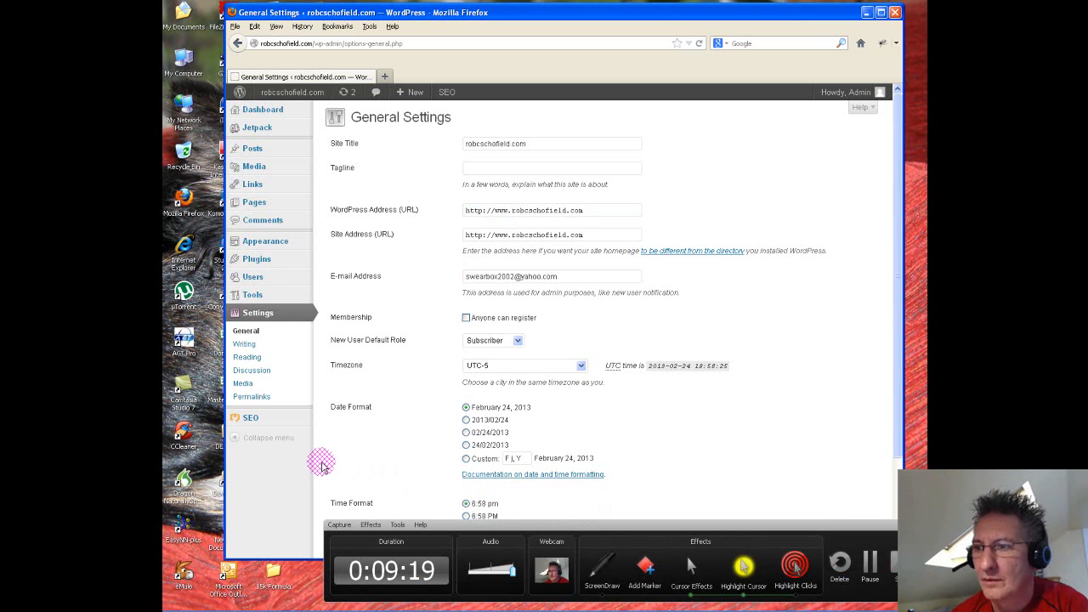
{"action": "left_click", "coordinate": [869, 561]}
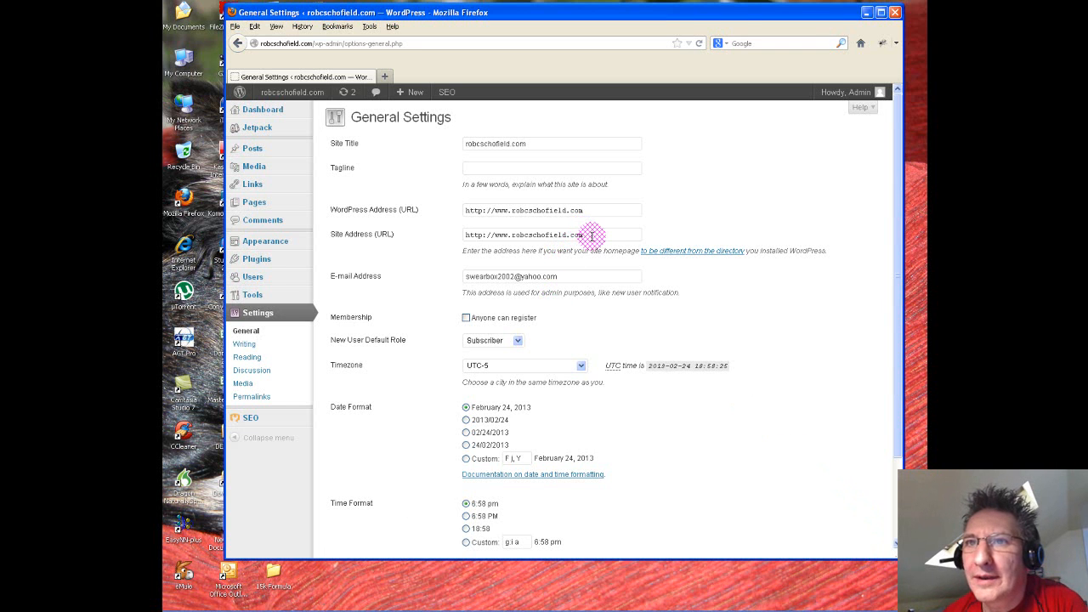
{"action": "left_click_drag", "start_coordinate": [593, 235], "coordinate": [576, 208]}
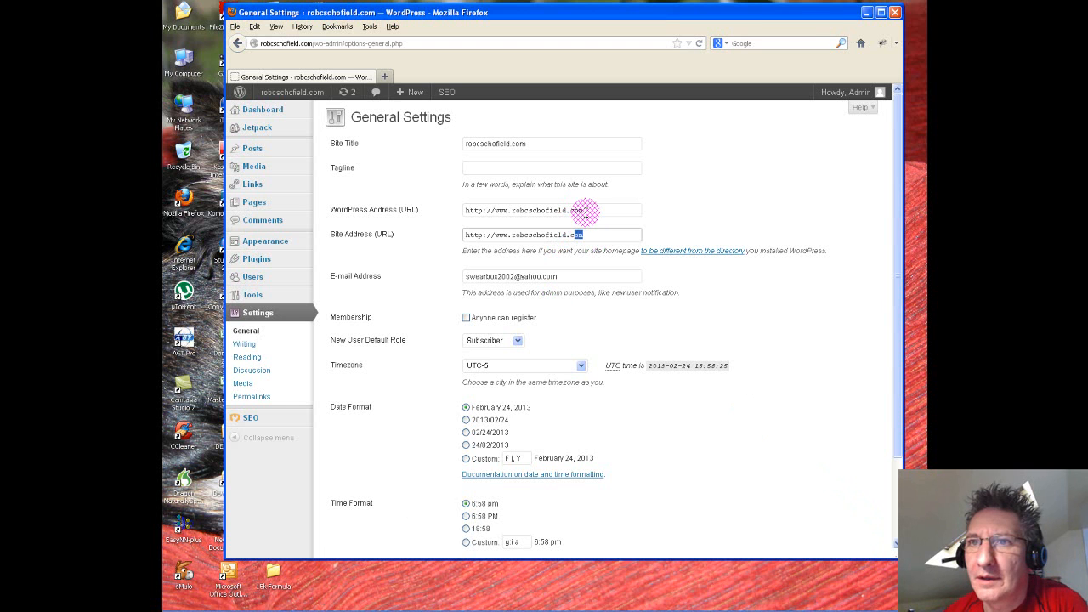
{"action": "left_click", "coordinate": [586, 211]}
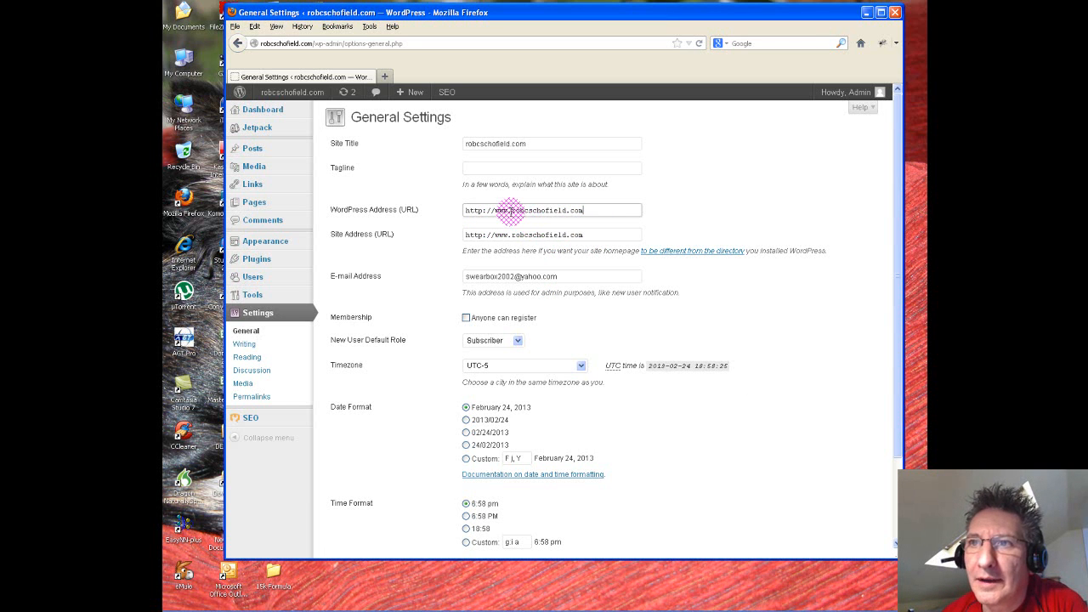
{"action": "left_click_drag", "start_coordinate": [512, 211], "coordinate": [494, 209]}
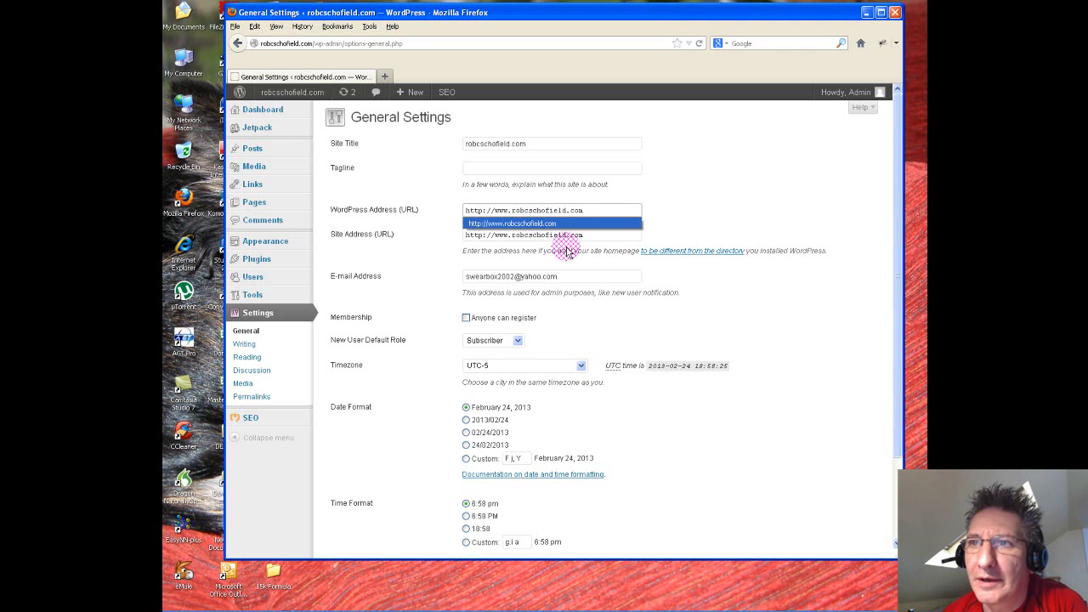
{"action": "left_click", "coordinate": [458, 241]}
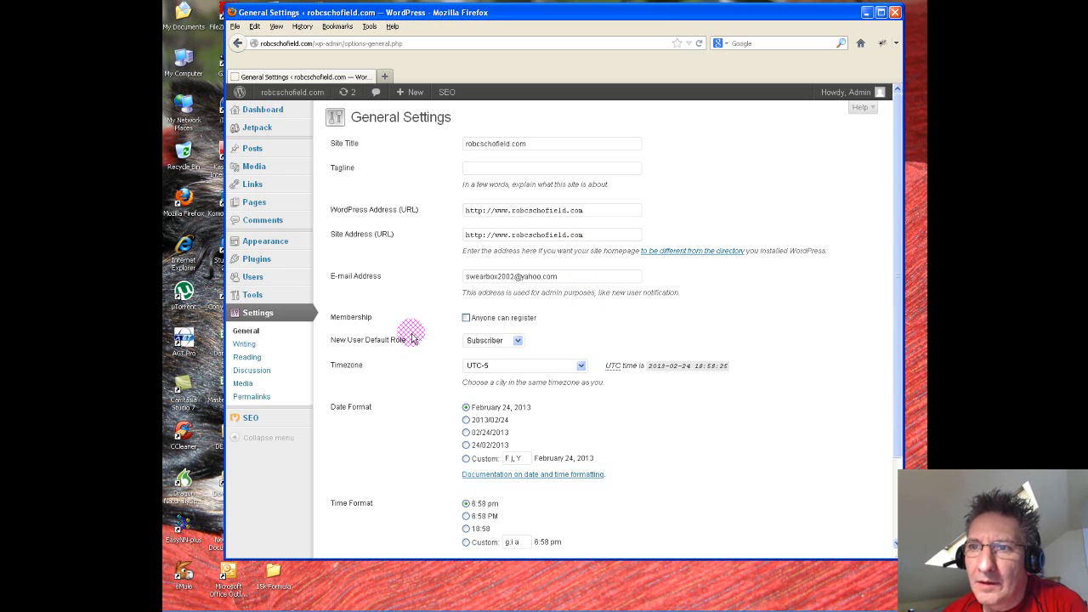
Save the changes to the General settings.
{"action": "scroll", "coordinate": [420, 338], "scroll_direction": "down", "scroll_amount": 2}
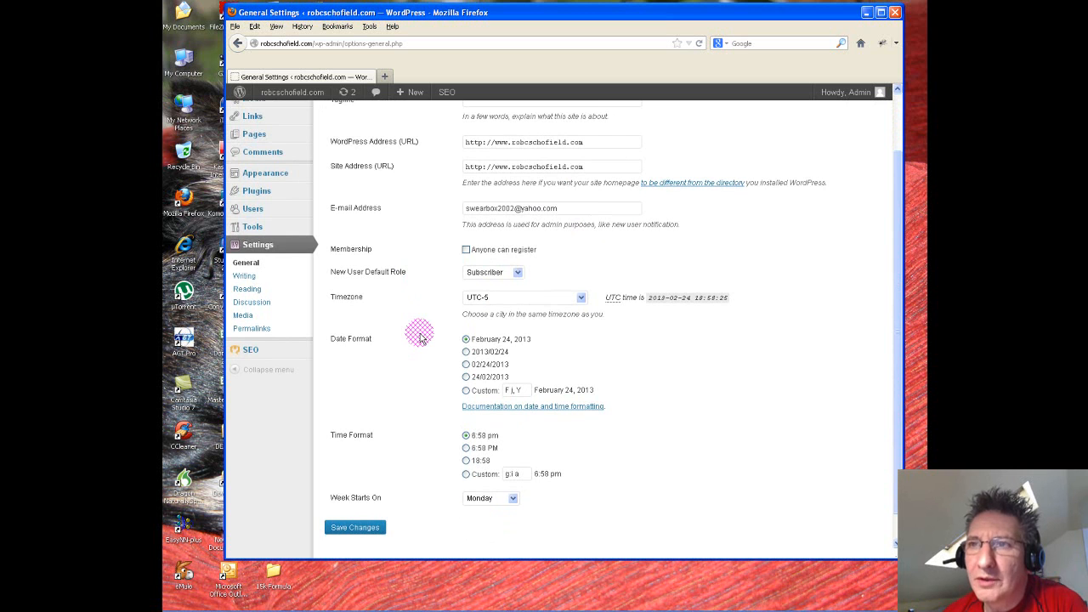
{"action": "scroll", "coordinate": [420, 338], "scroll_direction": "down", "scroll_amount": 1}
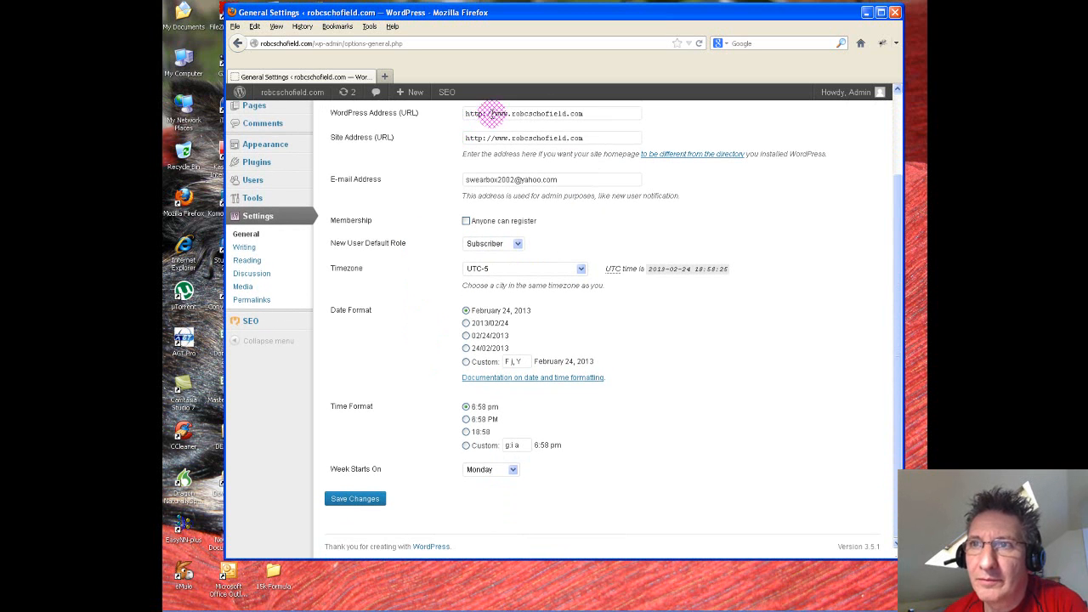
{"action": "left_click", "coordinate": [355, 500]}
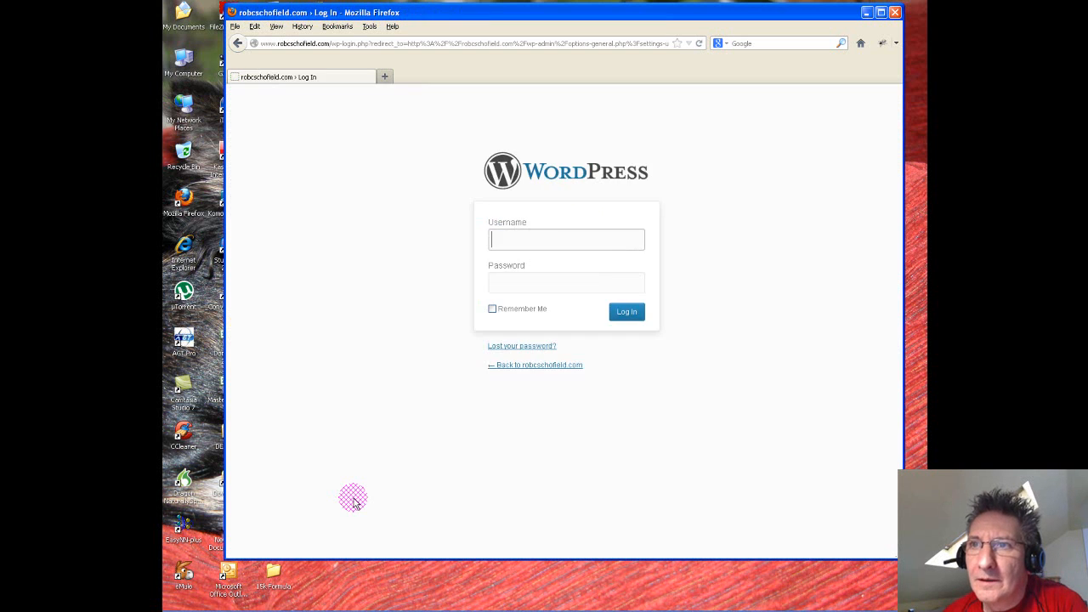
Log back in to WordPress as Admin with the account password, and dismiss the browser's offer to remember it.
{"action": "left_click", "coordinate": [501, 242]}
{"action": "left_click", "coordinate": [504, 257]}
{"action": "left_click", "coordinate": [512, 283]}
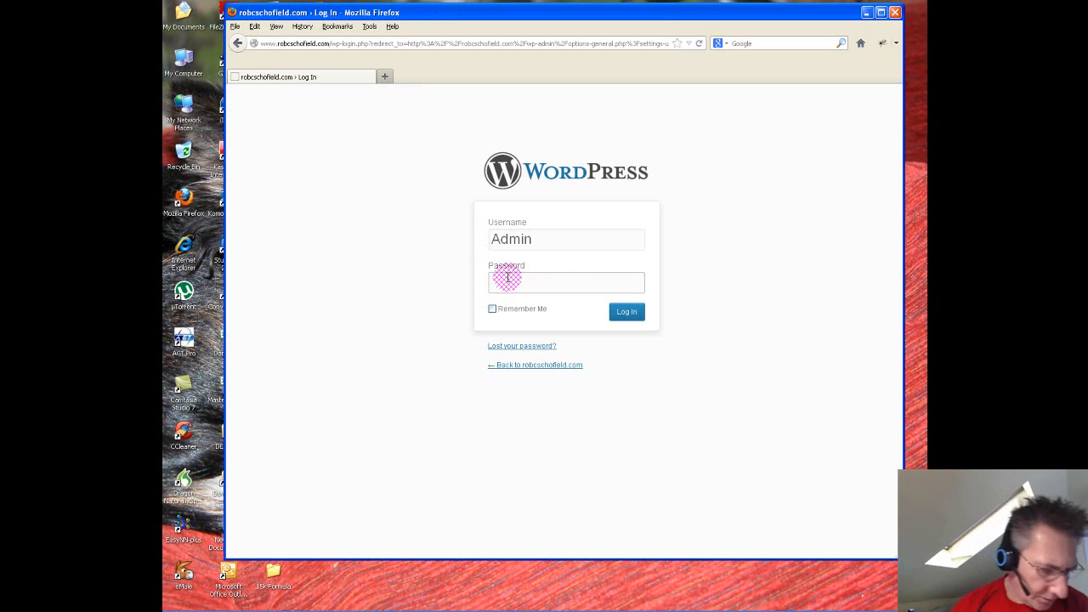
{"action": "type", "text": "••••••••"}
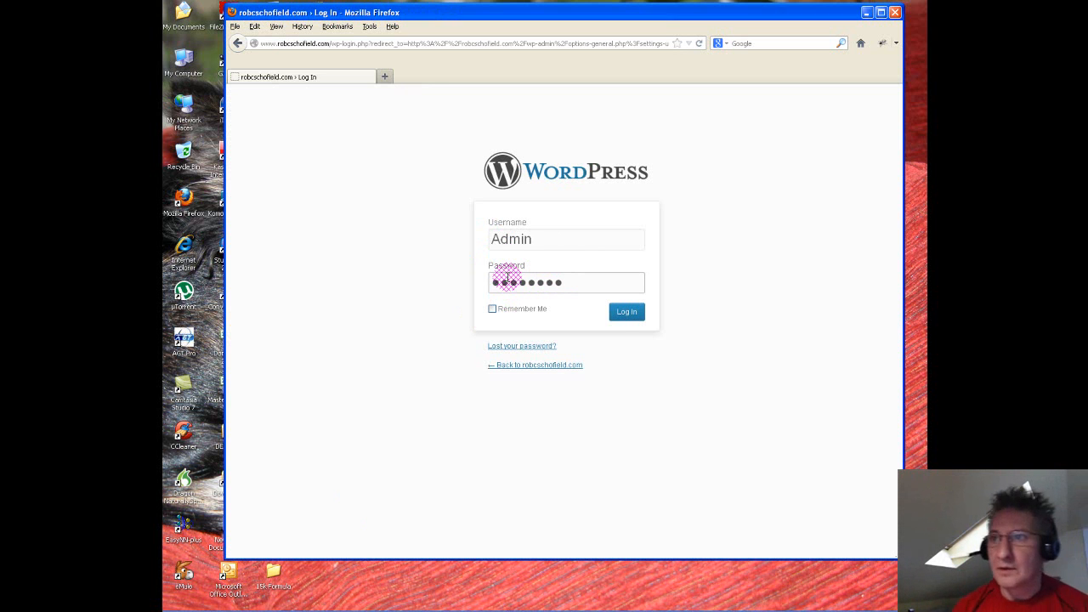
{"action": "left_click", "coordinate": [625, 313]}
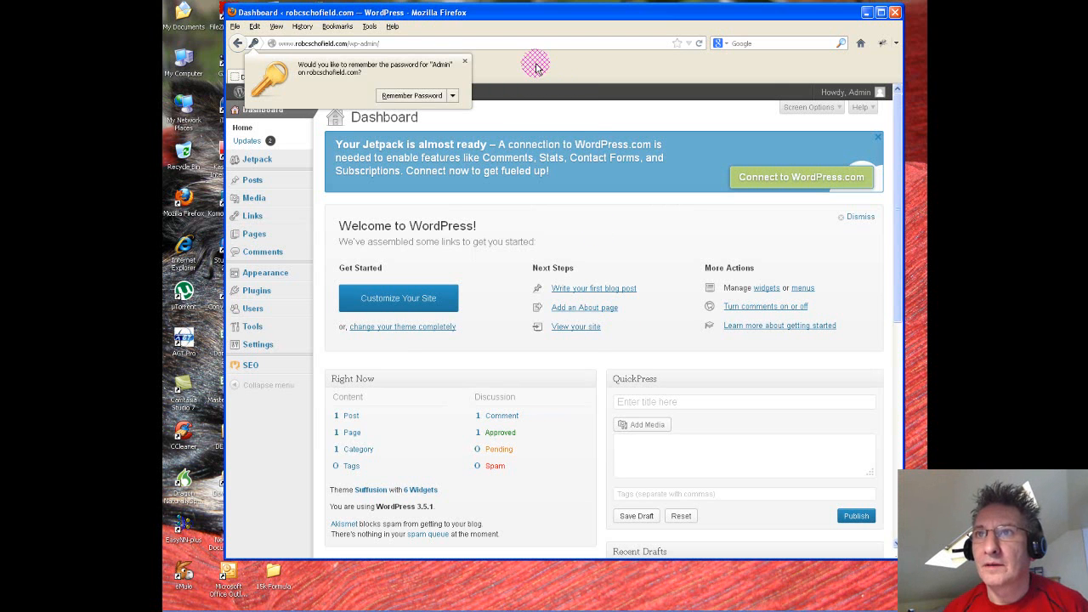
{"action": "left_click", "coordinate": [464, 61]}
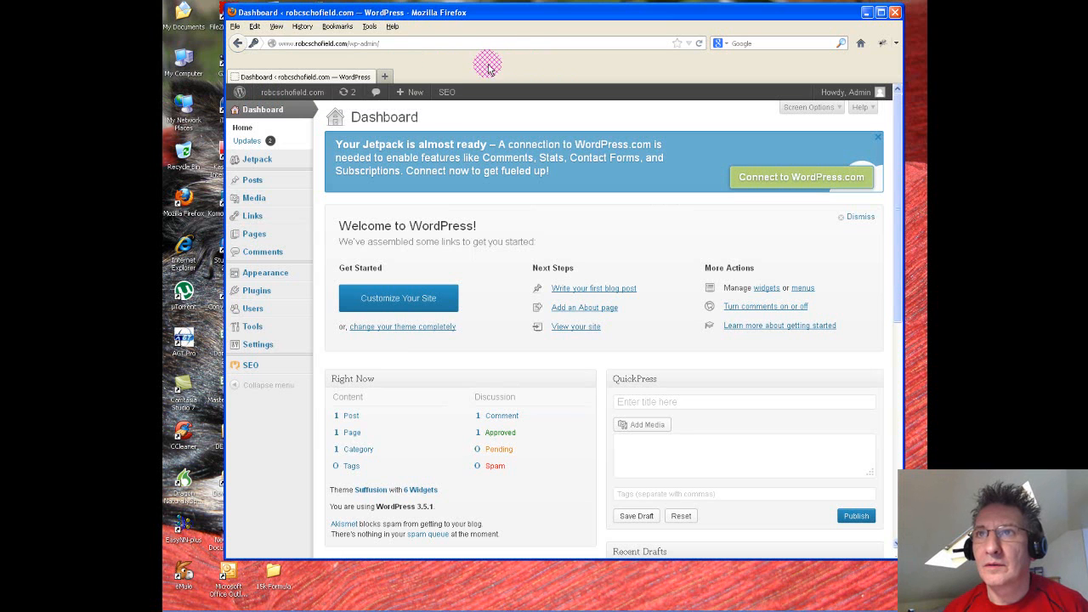
{"action": "left_click", "coordinate": [383, 78]}
{"action": "left_click", "coordinate": [326, 45]}
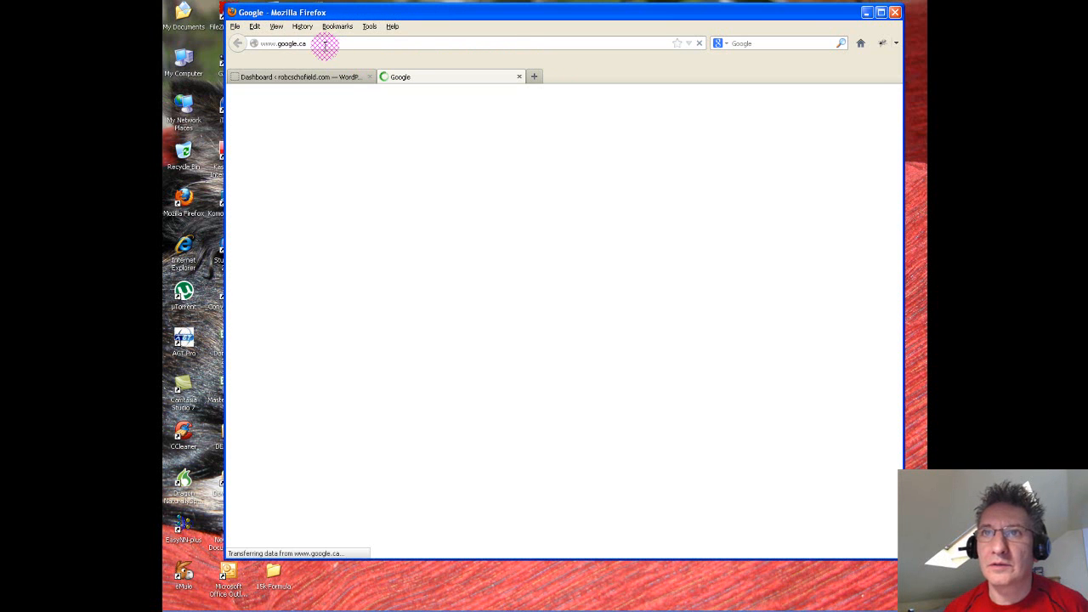
{"action": "type", "text": "www"}
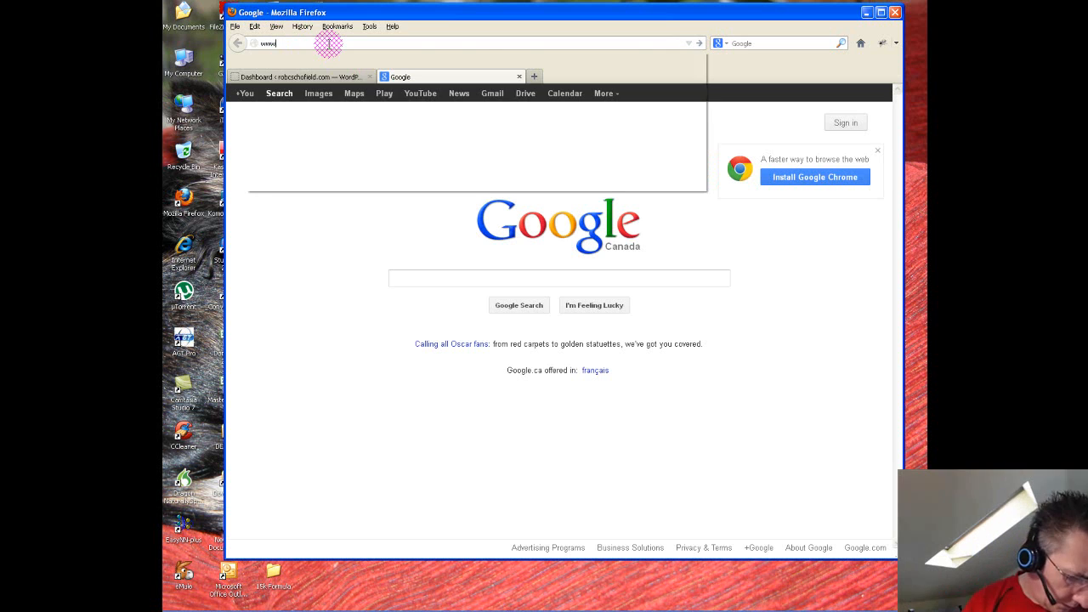
{"action": "type", "text": ".rob"}
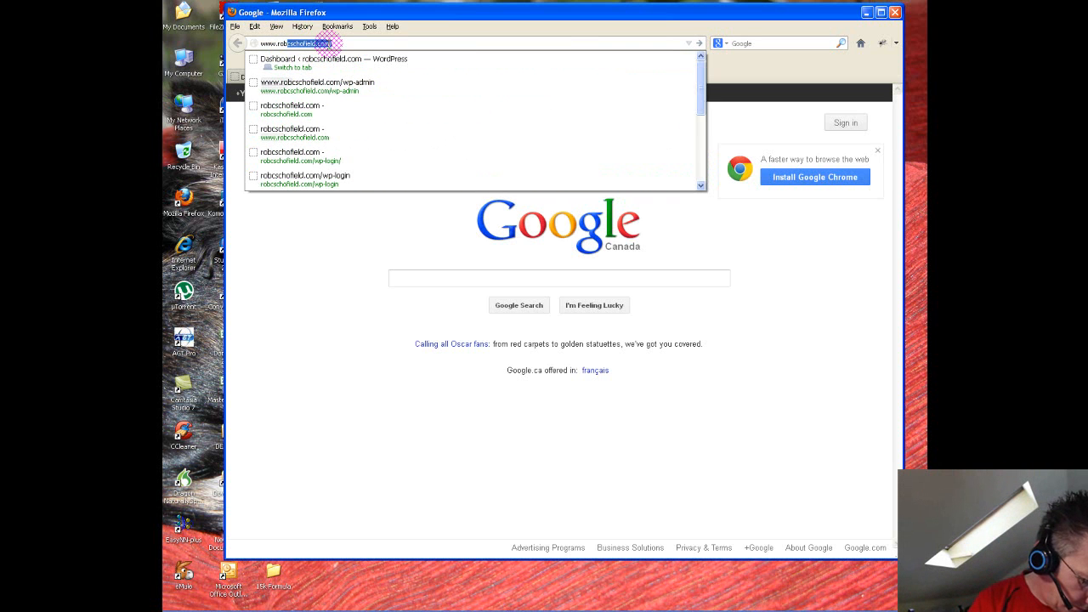
{"action": "type", "text": "cschofield.co"}
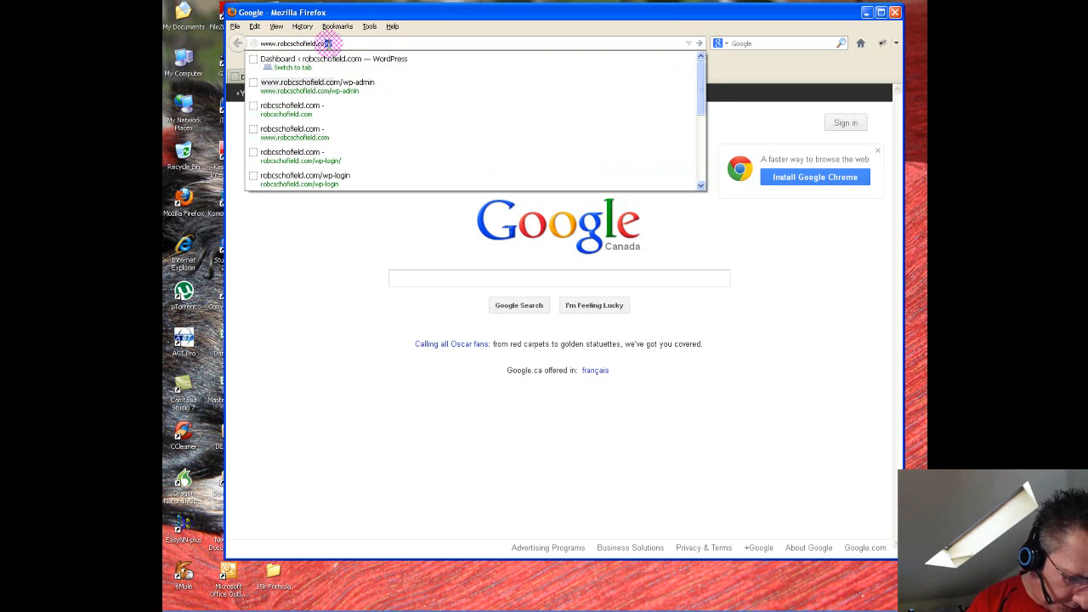
{"action": "key", "text": "Return"}
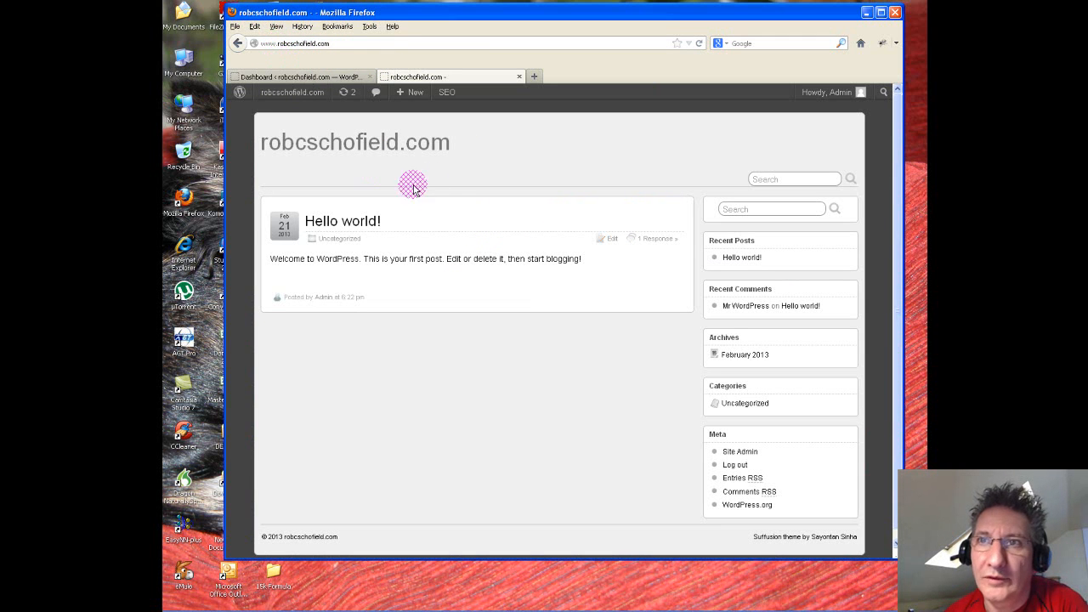
{"action": "left_click", "coordinate": [277, 43]}
{"action": "left_click_drag", "start_coordinate": [278, 44], "coordinate": [261, 44]}
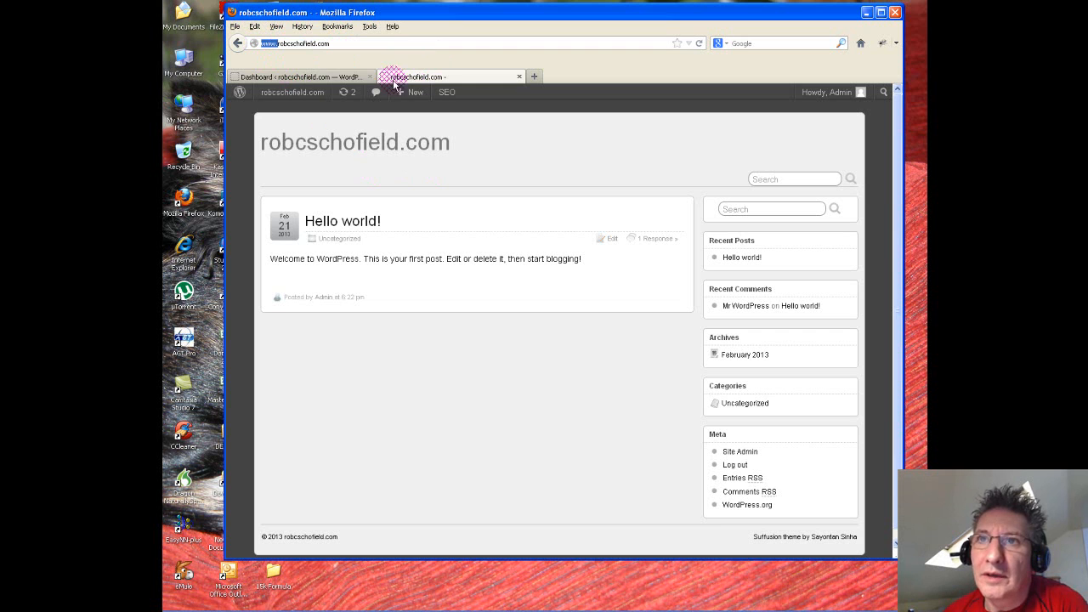
{"action": "left_click", "coordinate": [327, 77]}
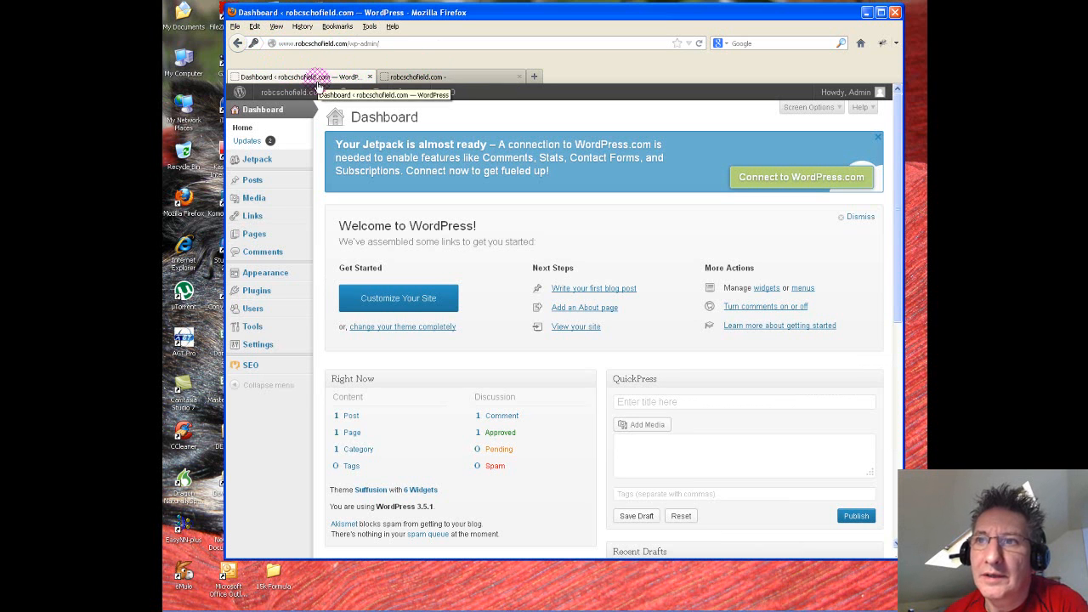
{"action": "mouse_move", "coordinate": [267, 279]}
{"action": "mouse_move", "coordinate": [291, 344]}
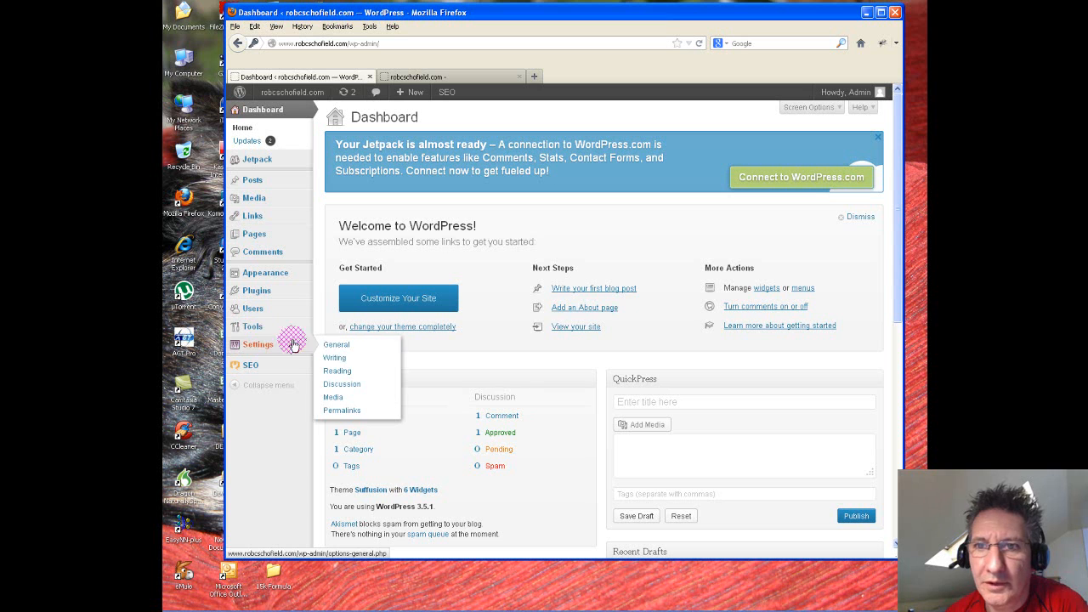
{"action": "left_click", "coordinate": [337, 346]}
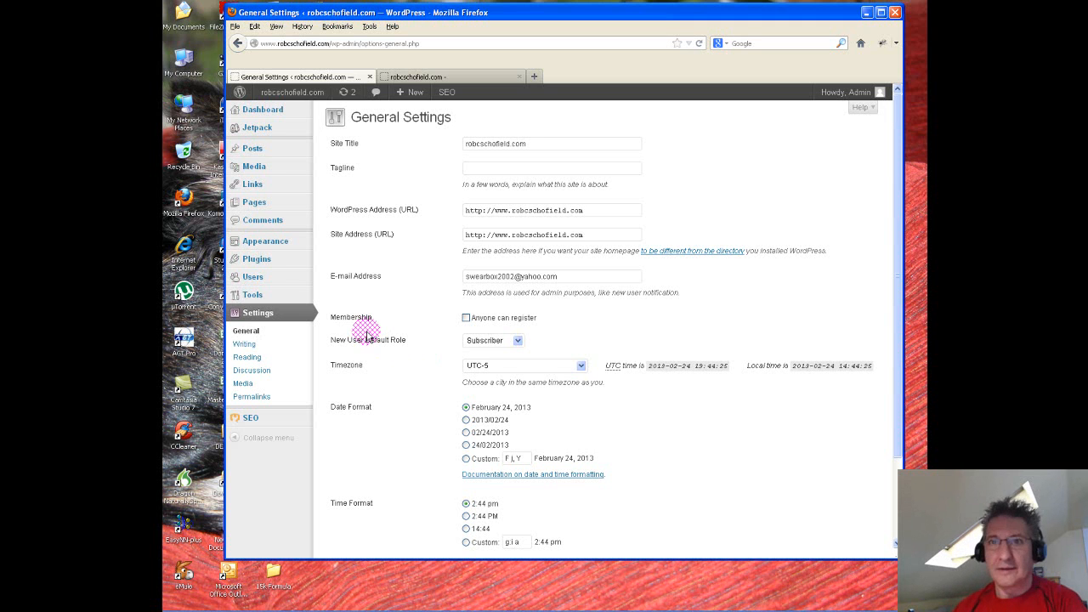
Open the theme management page and review the active Suffusion theme and the other installed themes.
{"action": "mouse_move", "coordinate": [261, 244]}
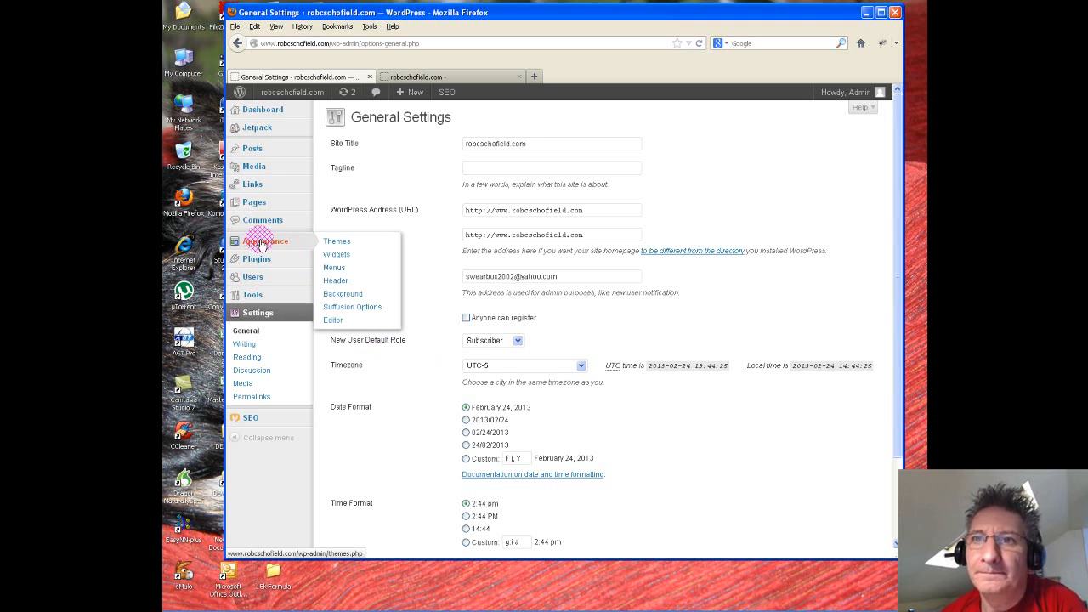
{"action": "left_click", "coordinate": [338, 243]}
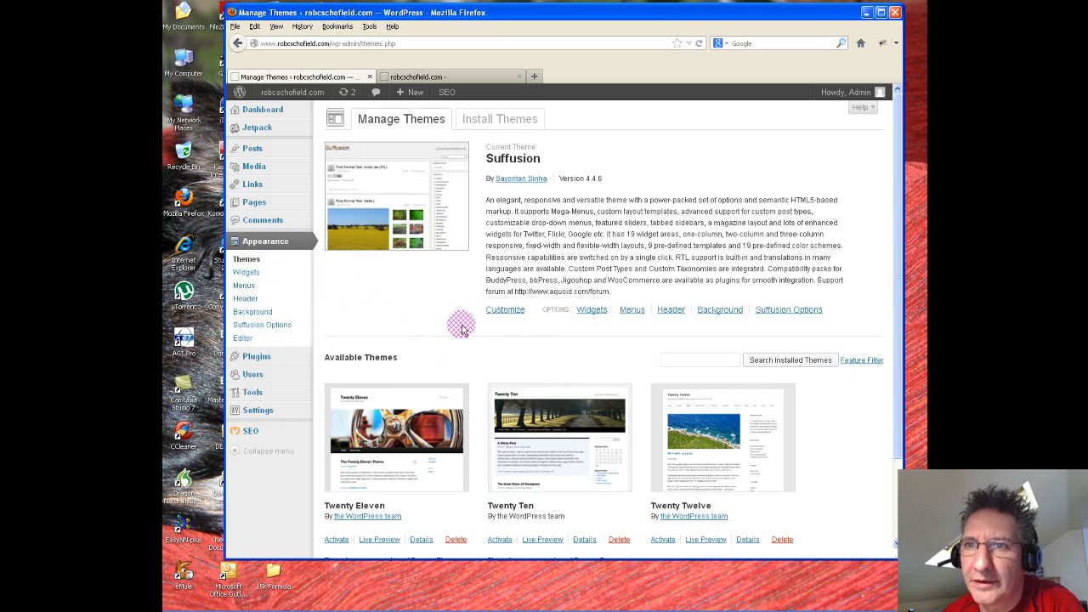
{"action": "scroll", "coordinate": [461, 327], "scroll_direction": "down", "scroll_amount": 1}
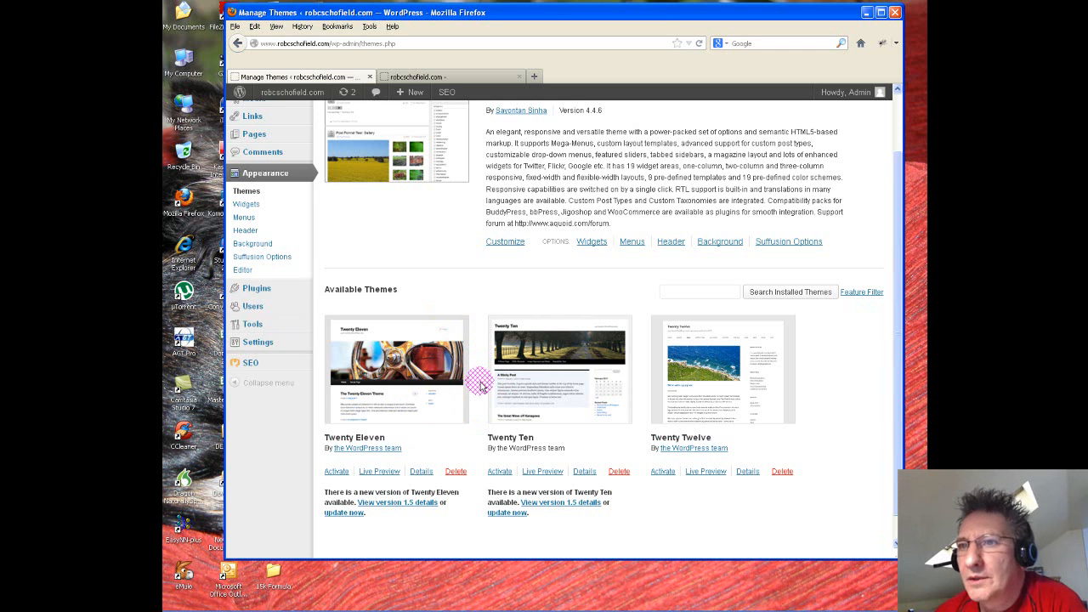
{"action": "scroll", "coordinate": [480, 387], "scroll_direction": "up", "scroll_amount": 2}
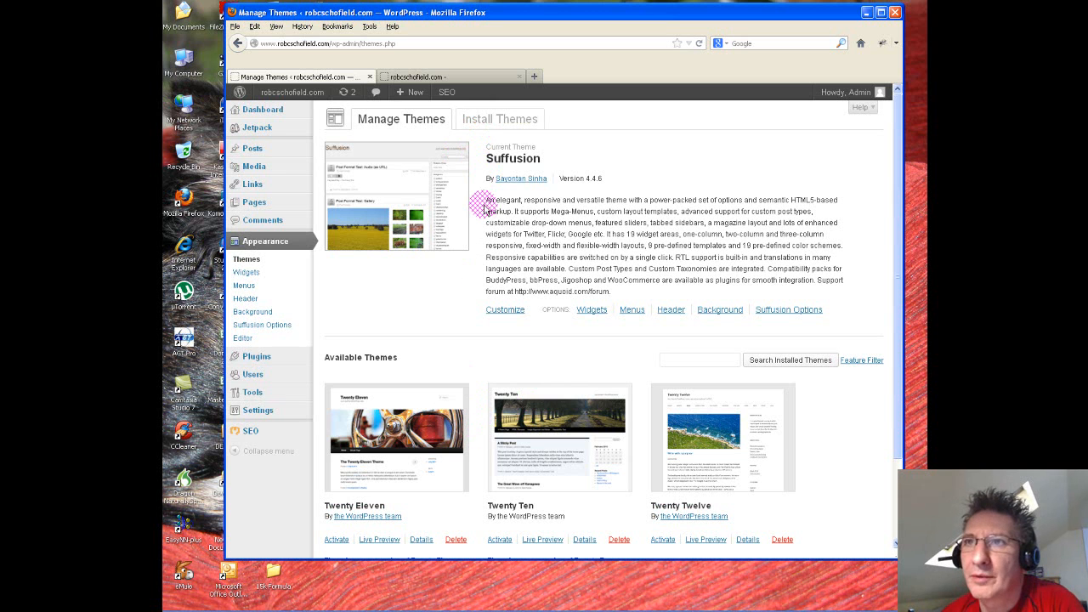
Look through the theme installation filters, run Find Themes without any filter, and browse the listed themes.
{"action": "left_click", "coordinate": [494, 121]}
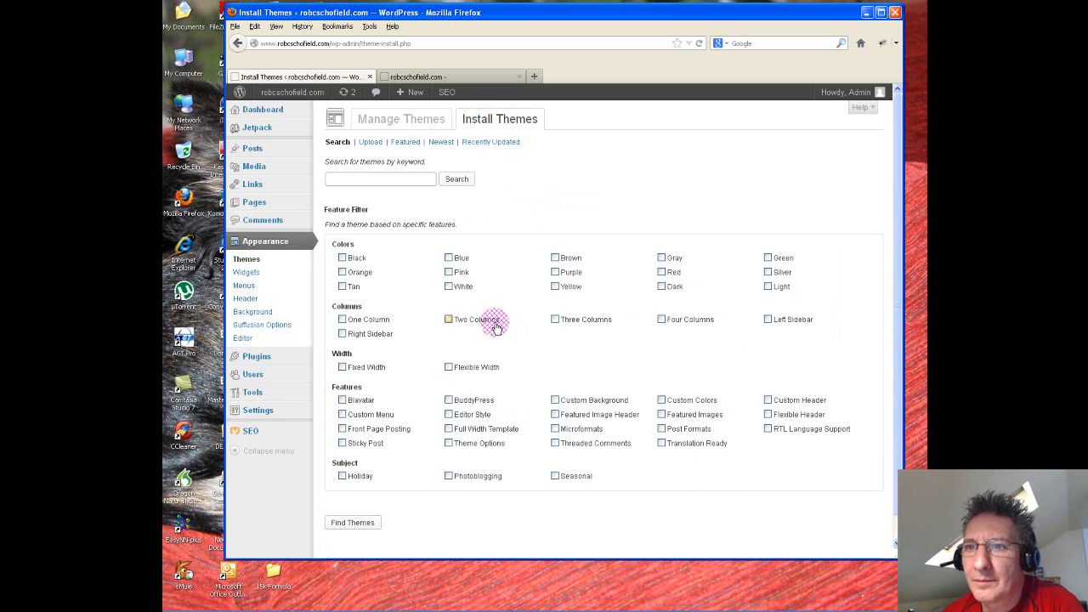
{"action": "scroll", "coordinate": [489, 319], "scroll_direction": "down", "scroll_amount": 1}
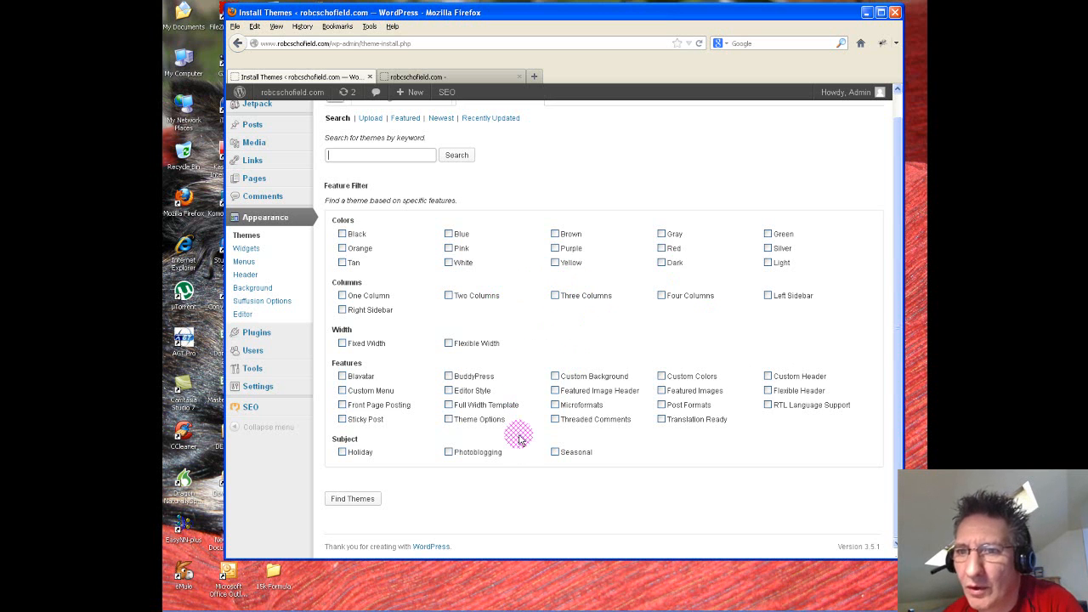
{"action": "left_click", "coordinate": [362, 501]}
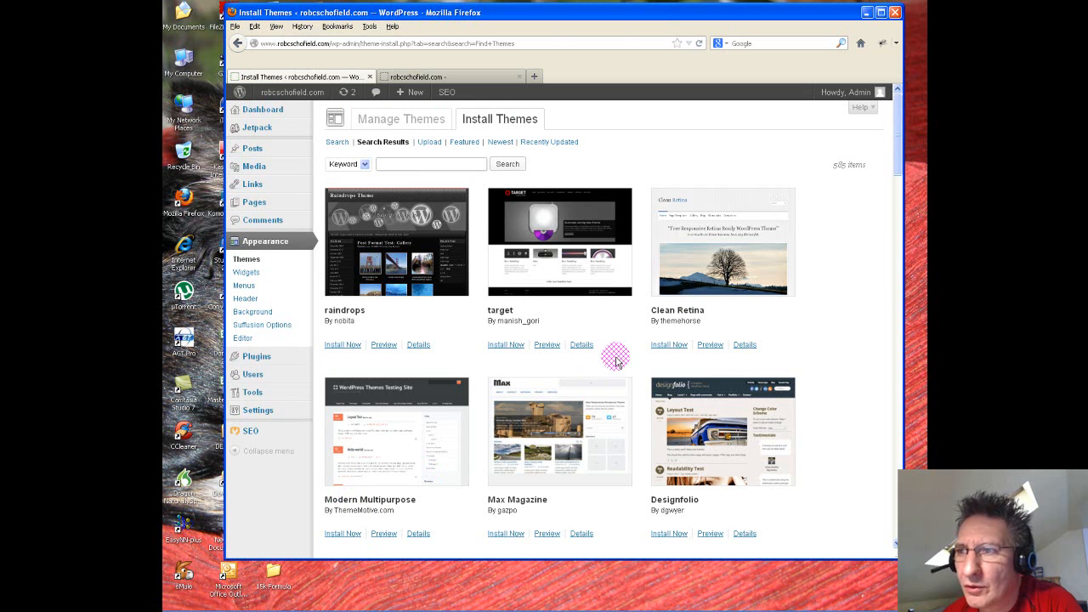
{"action": "scroll", "coordinate": [641, 387], "scroll_direction": "down", "scroll_amount": 6}
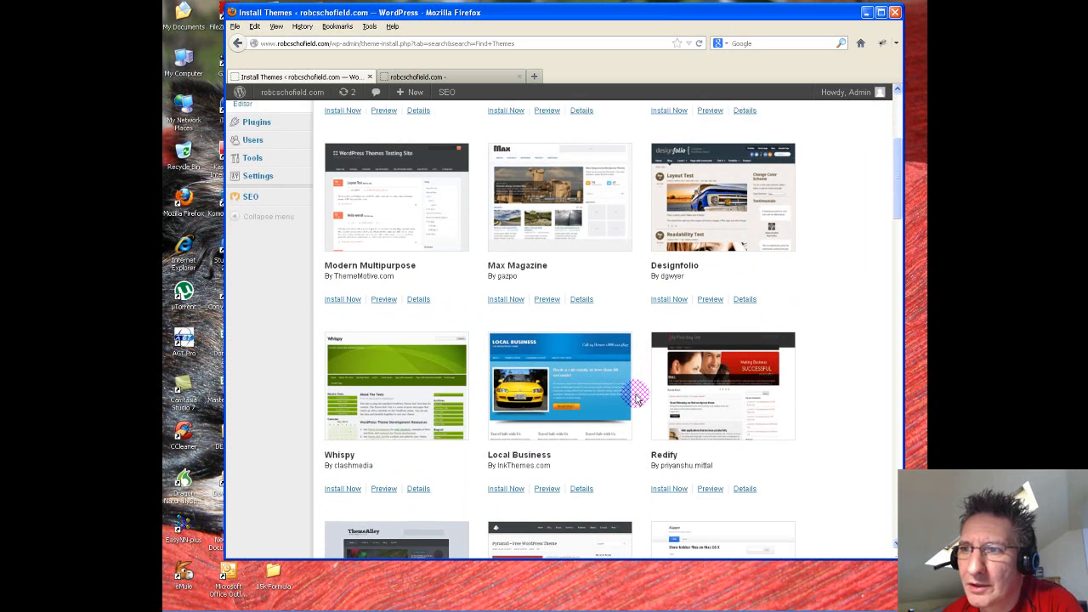
Preview the Local Business theme, then close the preview and return to the theme search results.
{"action": "left_click", "coordinate": [549, 339]}
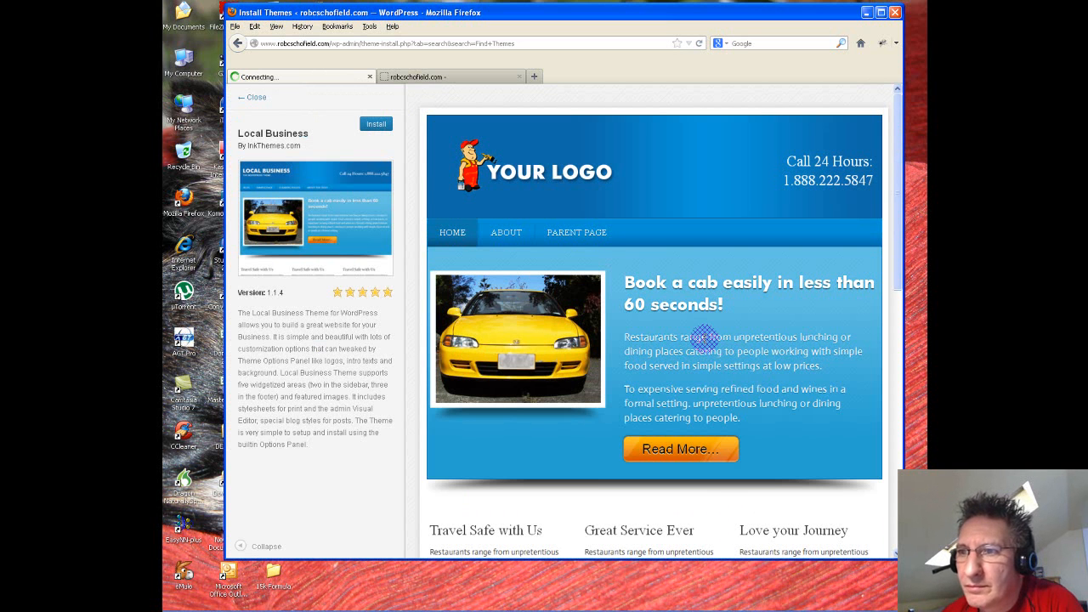
{"action": "scroll", "coordinate": [704, 337], "scroll_direction": "down", "scroll_amount": 1}
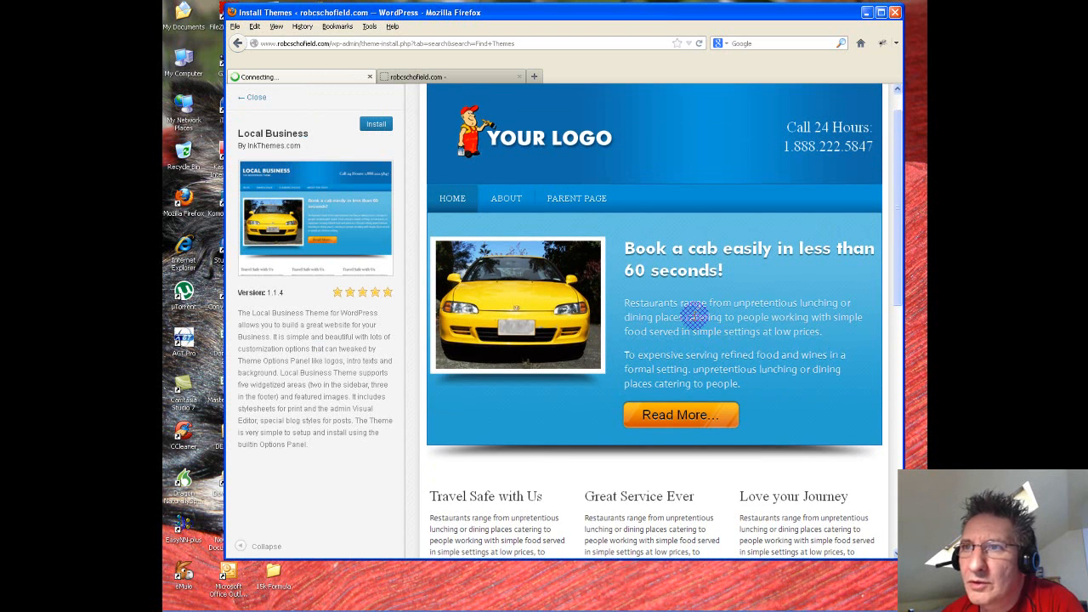
{"action": "scroll", "coordinate": [694, 316], "scroll_direction": "up", "scroll_amount": 1}
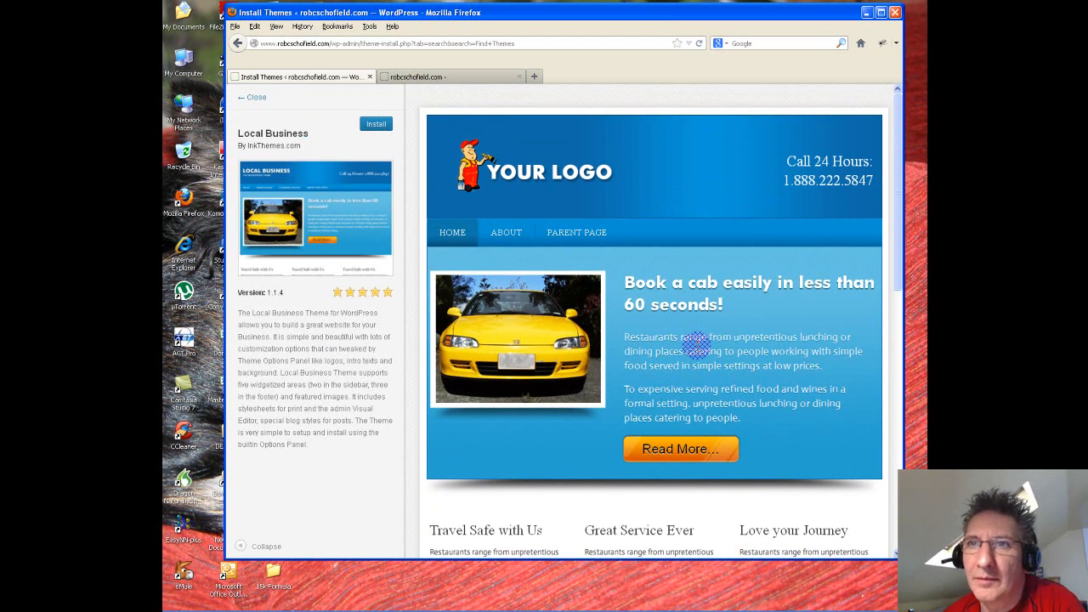
{"action": "left_click", "coordinate": [369, 140]}
{"action": "left_click", "coordinate": [257, 98]}
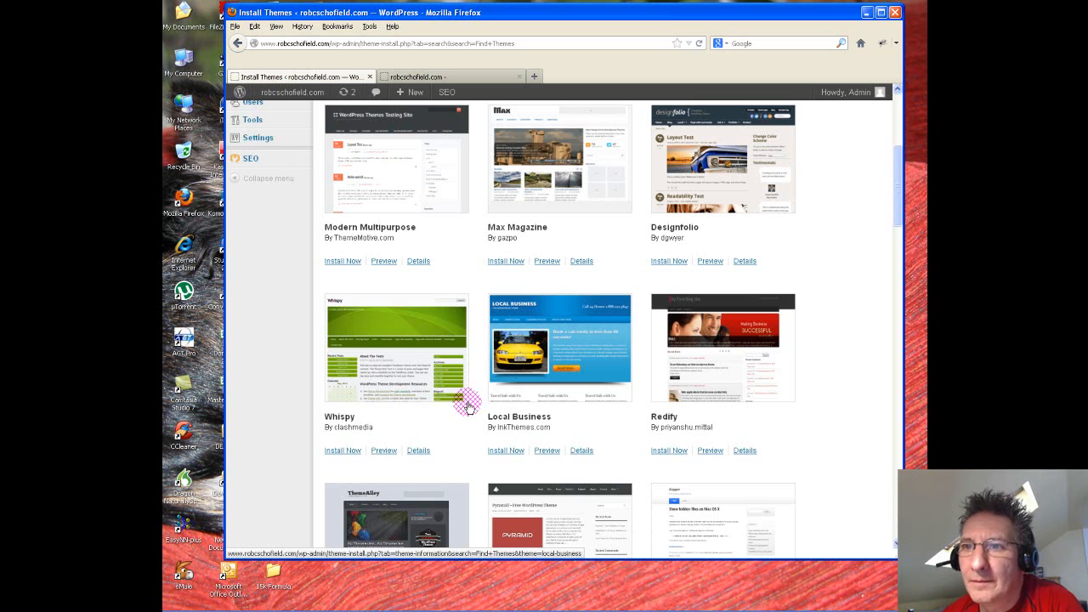
{"action": "scroll", "coordinate": [477, 410], "scroll_direction": "up", "scroll_amount": 5}
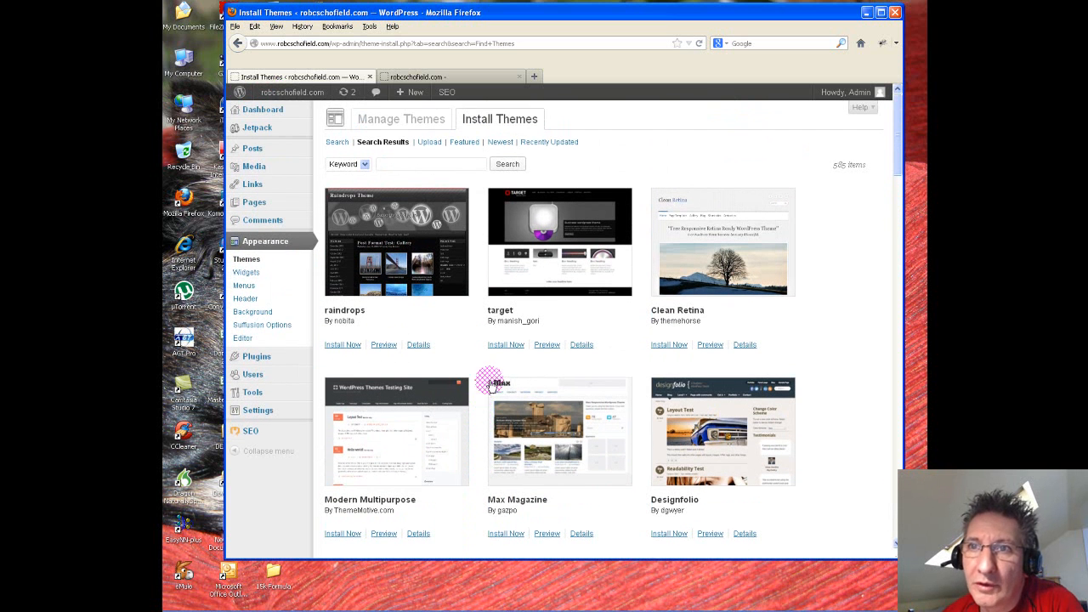
Search the theme directory for Suffusion, preview the theme across its full page width, and close the preview.
{"action": "left_click", "coordinate": [387, 163]}
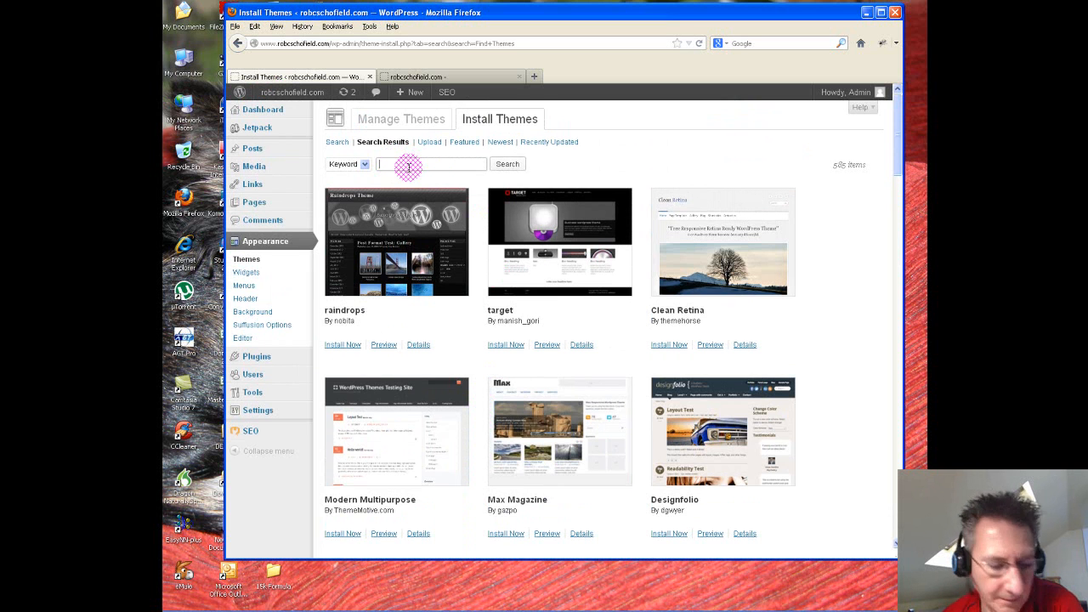
{"action": "type", "text": "suffusion"}
{"action": "key", "text": "Return"}
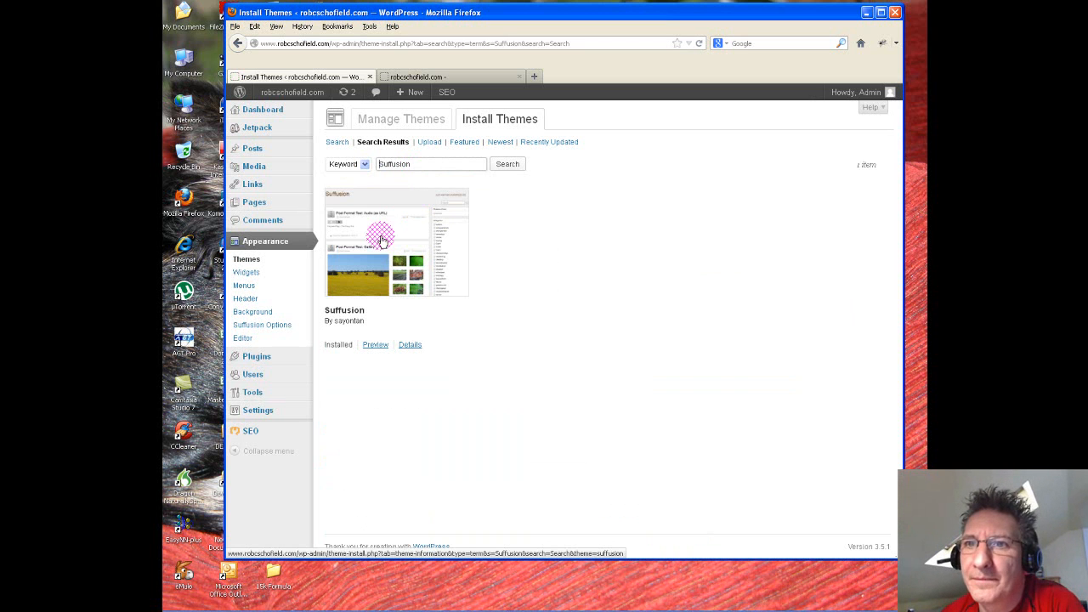
{"action": "left_click", "coordinate": [382, 264]}
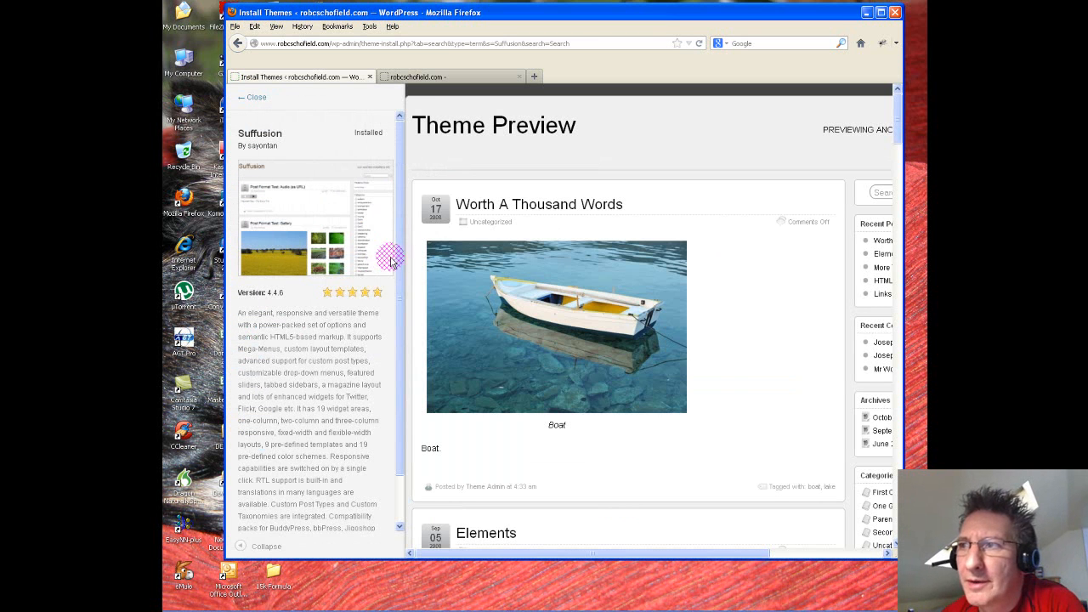
{"action": "left_click_drag", "start_coordinate": [629, 553], "coordinate": [742, 541]}
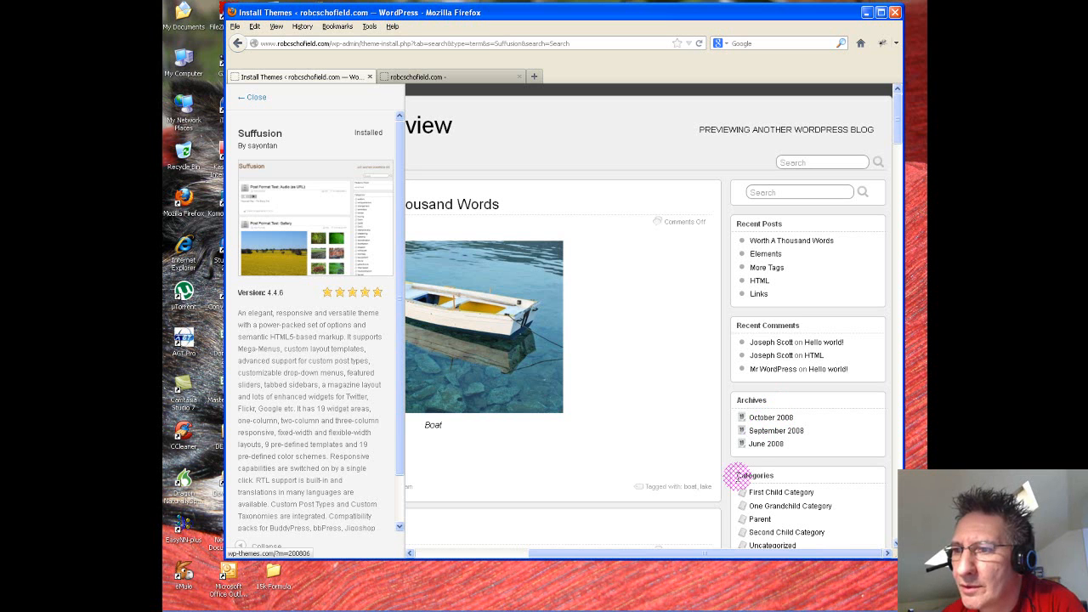
{"action": "left_click_drag", "start_coordinate": [717, 554], "coordinate": [790, 554]}
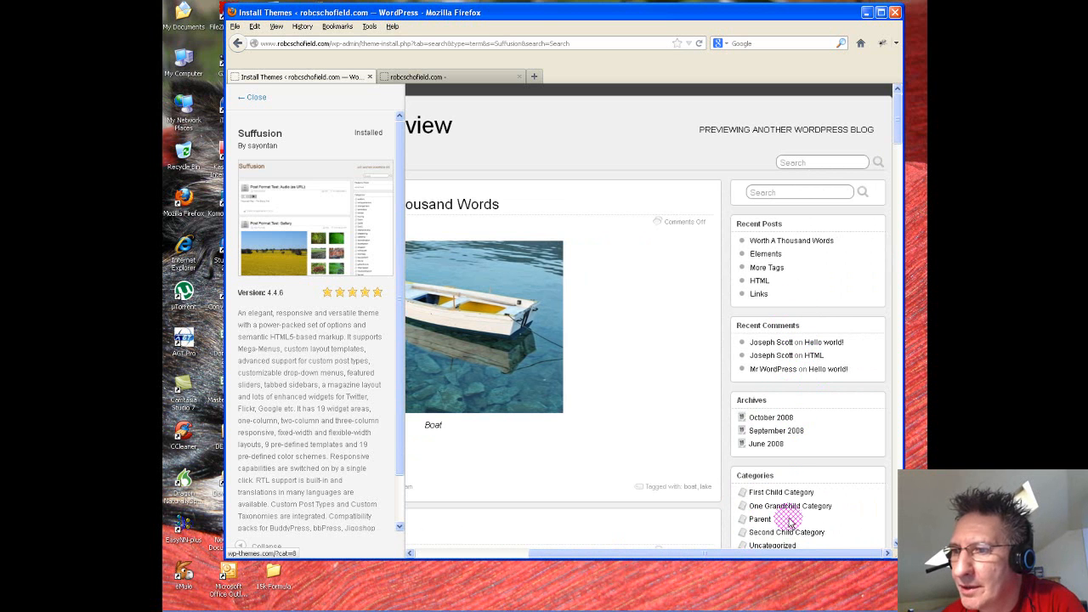
{"action": "left_click_drag", "start_coordinate": [740, 556], "coordinate": [561, 556]}
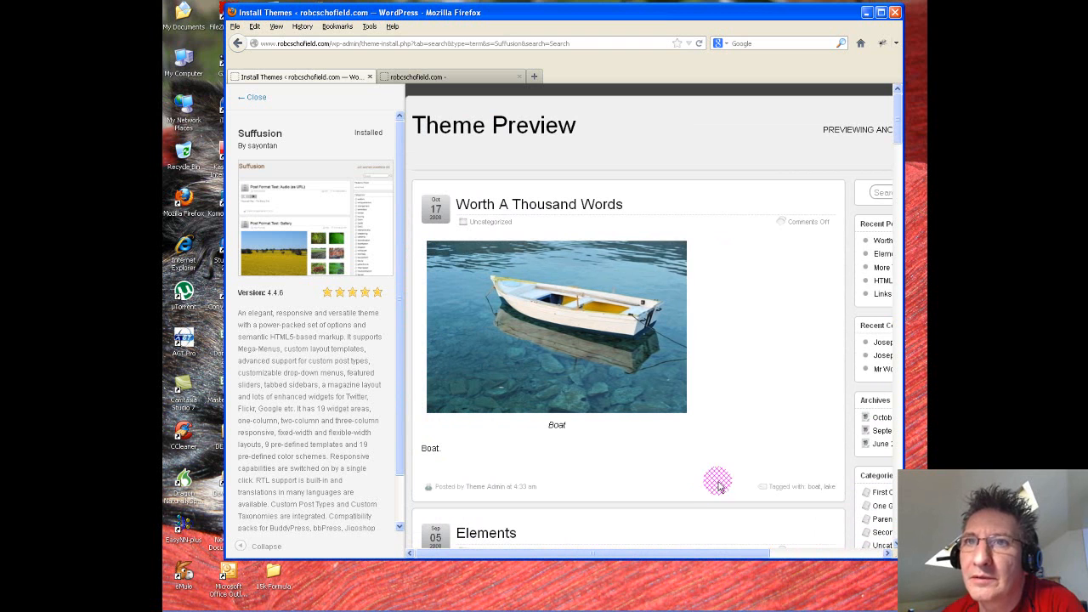
{"action": "left_click", "coordinate": [256, 97]}
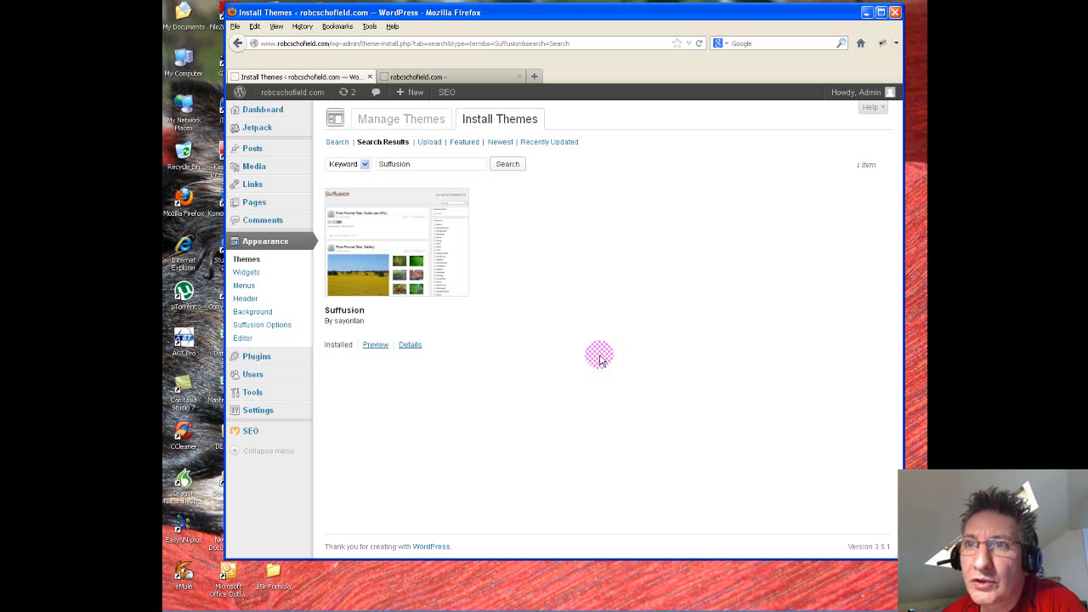
Delete the unused Twenty Twelve theme from the installed themes and confirm the deletion.
{"action": "left_click", "coordinate": [403, 122]}
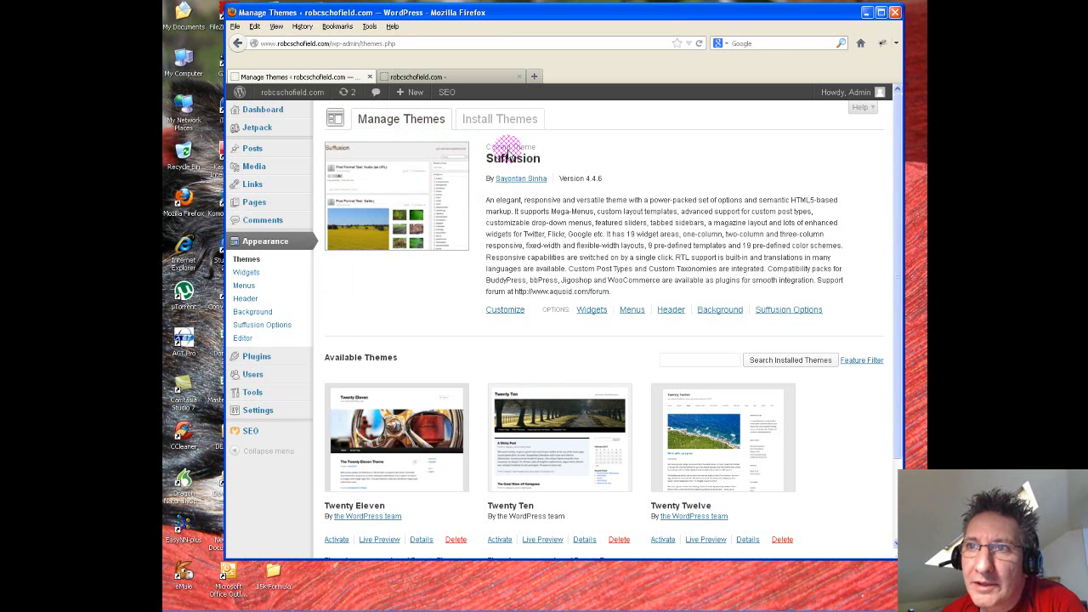
{"action": "scroll", "coordinate": [476, 323], "scroll_direction": "down", "scroll_amount": 2}
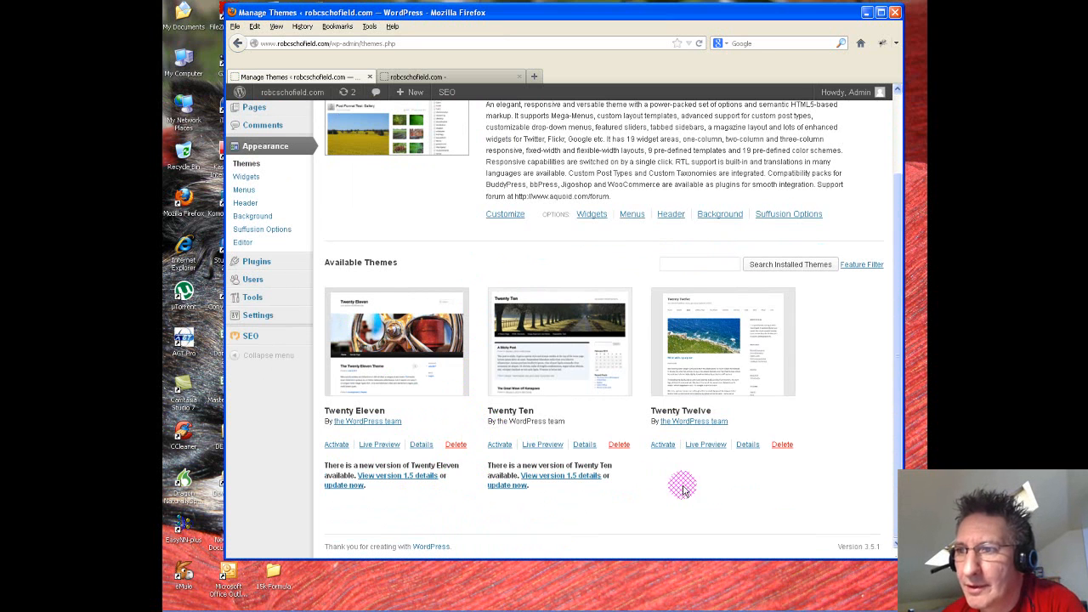
{"action": "left_click", "coordinate": [781, 444]}
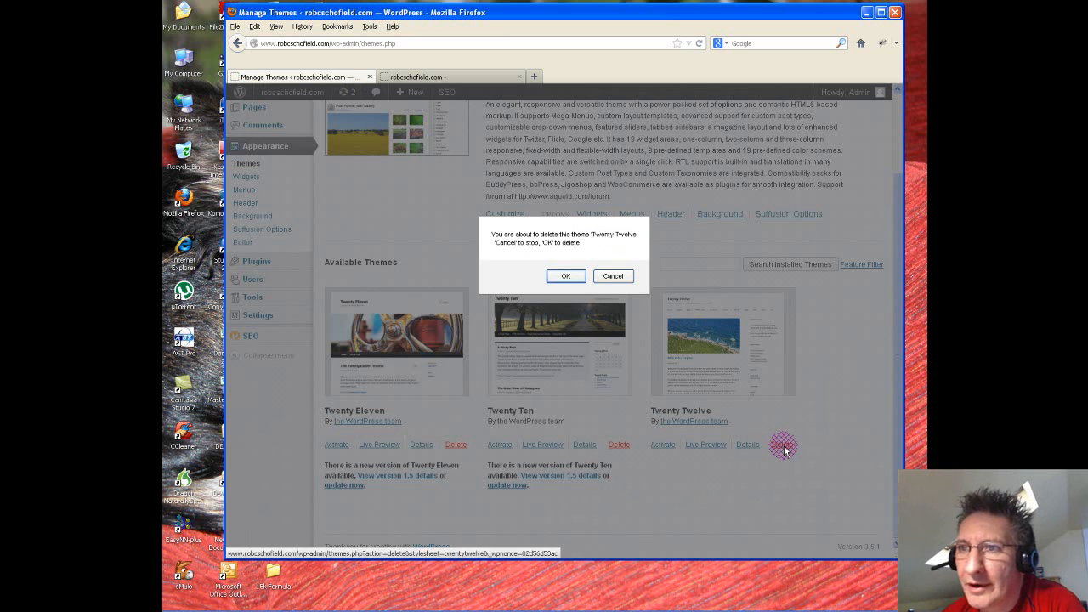
{"action": "left_click", "coordinate": [581, 280]}
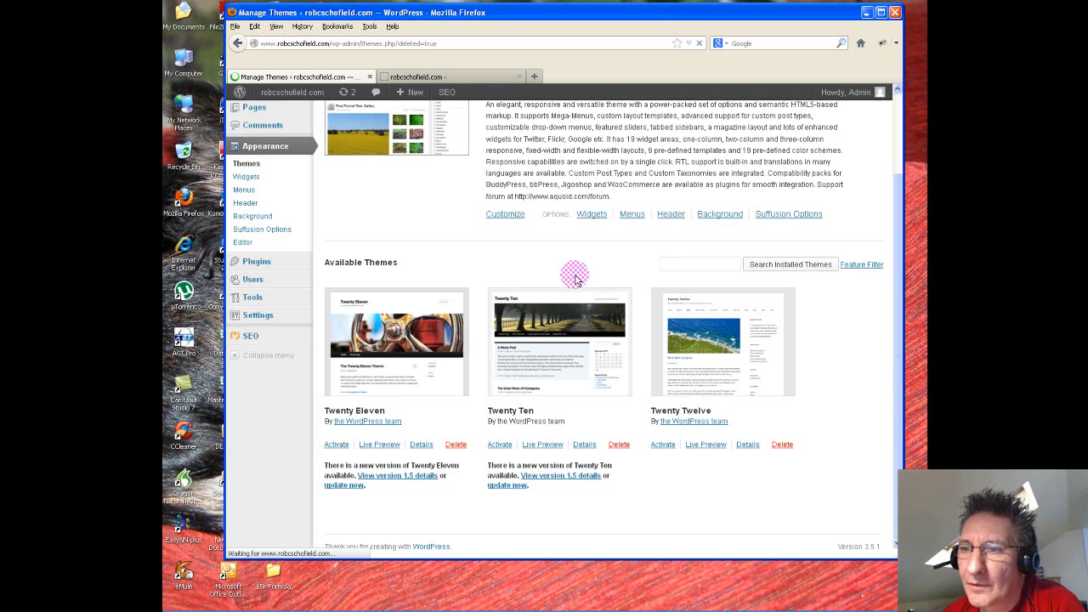
Delete the unused Twenty Ten theme from the installed themes and confirm the deletion.
{"action": "scroll", "coordinate": [638, 463], "scroll_direction": "down", "scroll_amount": 3}
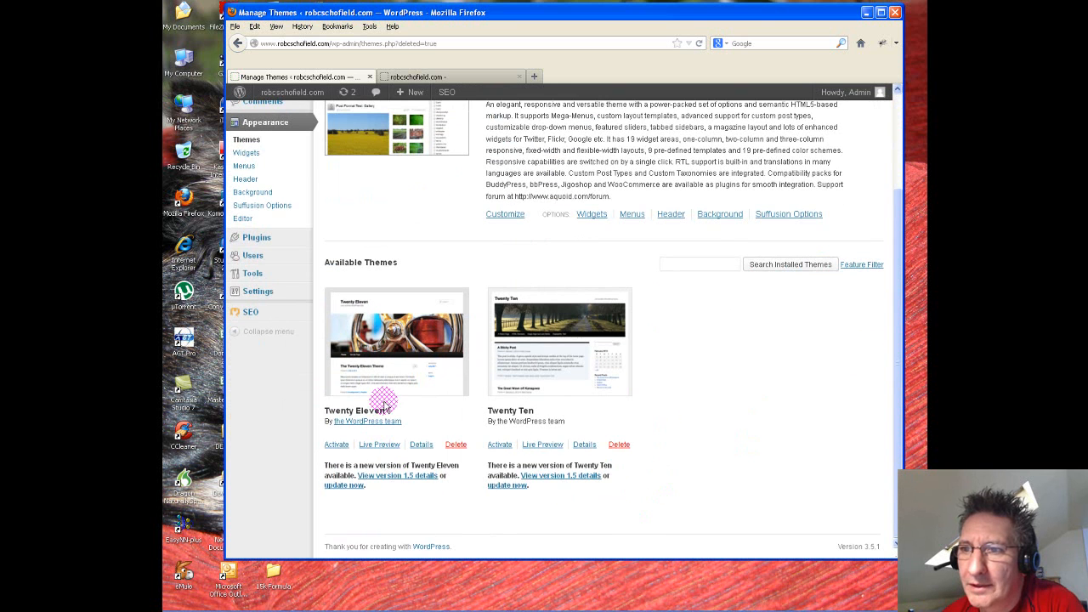
{"action": "left_click", "coordinate": [625, 450]}
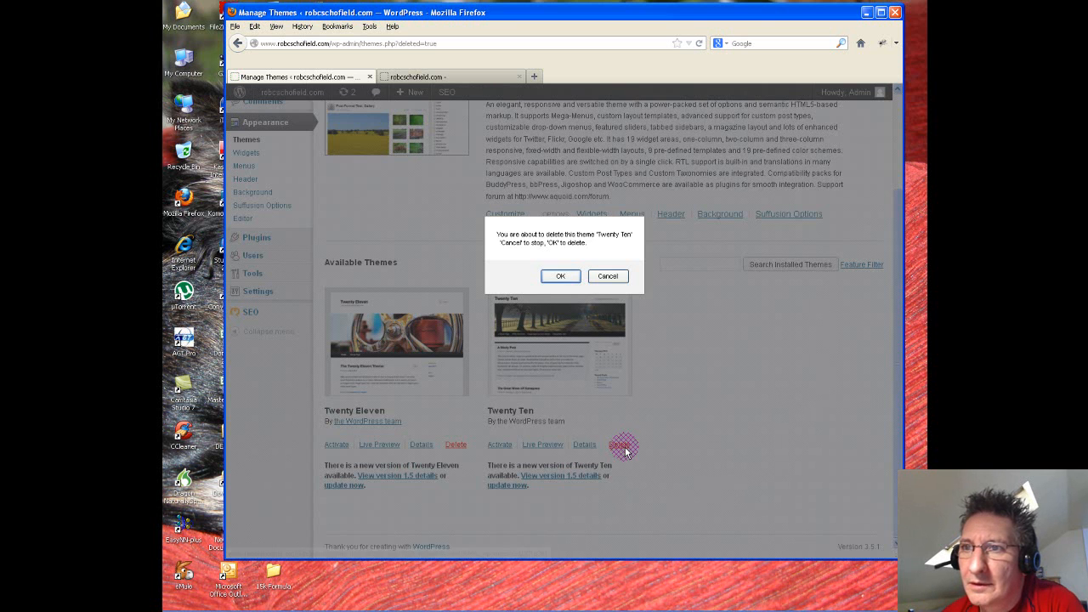
{"action": "left_click", "coordinate": [559, 278]}
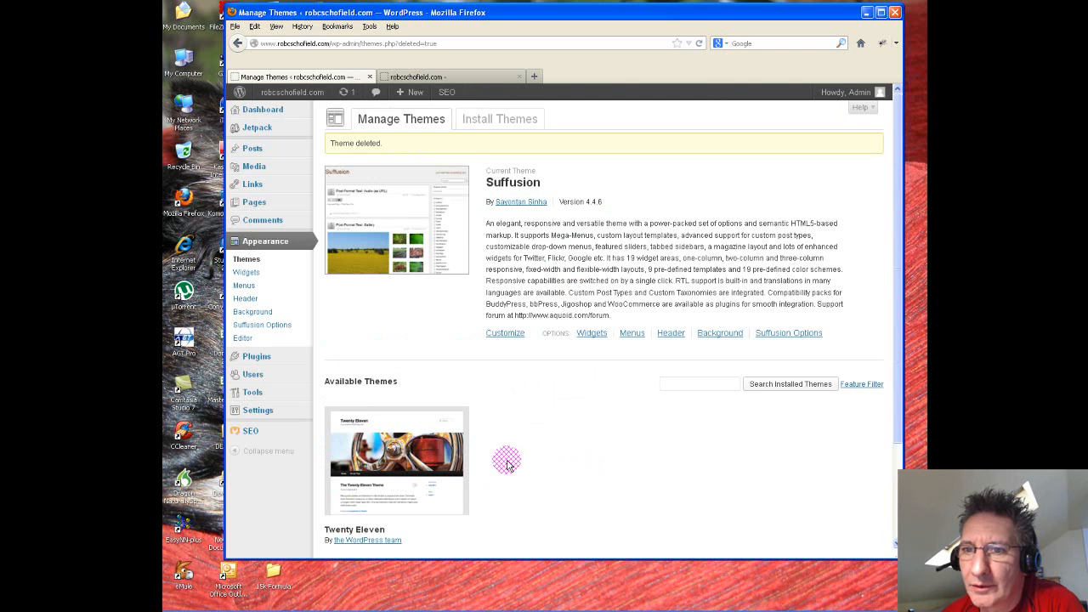
Delete the unused Twenty Eleven theme from the installed themes and confirm the deletion.
{"action": "scroll", "coordinate": [508, 454], "scroll_direction": "down", "scroll_amount": 3}
{"action": "left_click", "coordinate": [455, 444]}
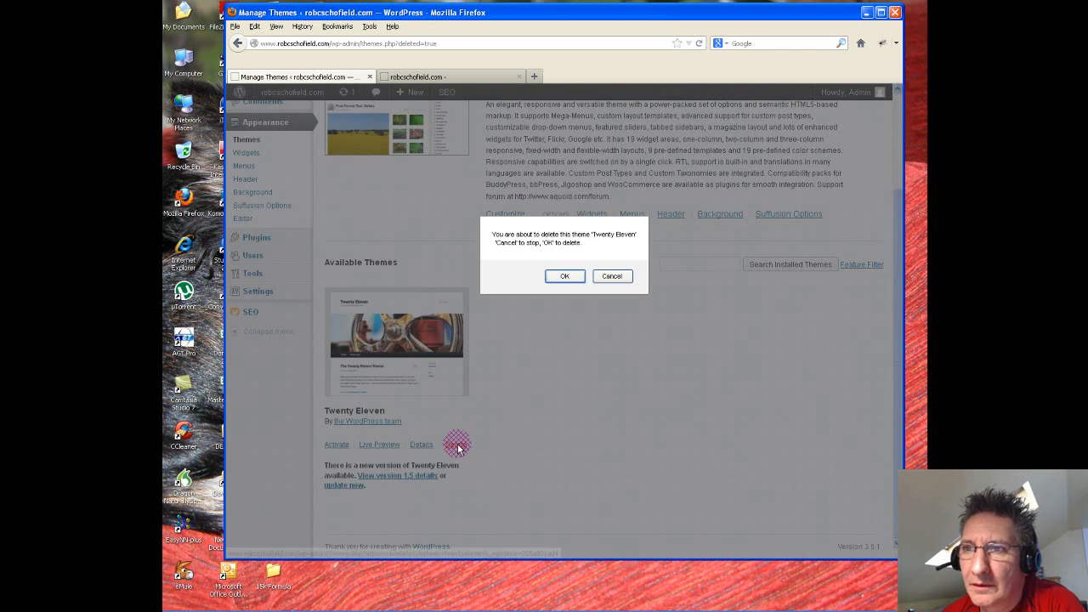
{"action": "left_click", "coordinate": [549, 272]}
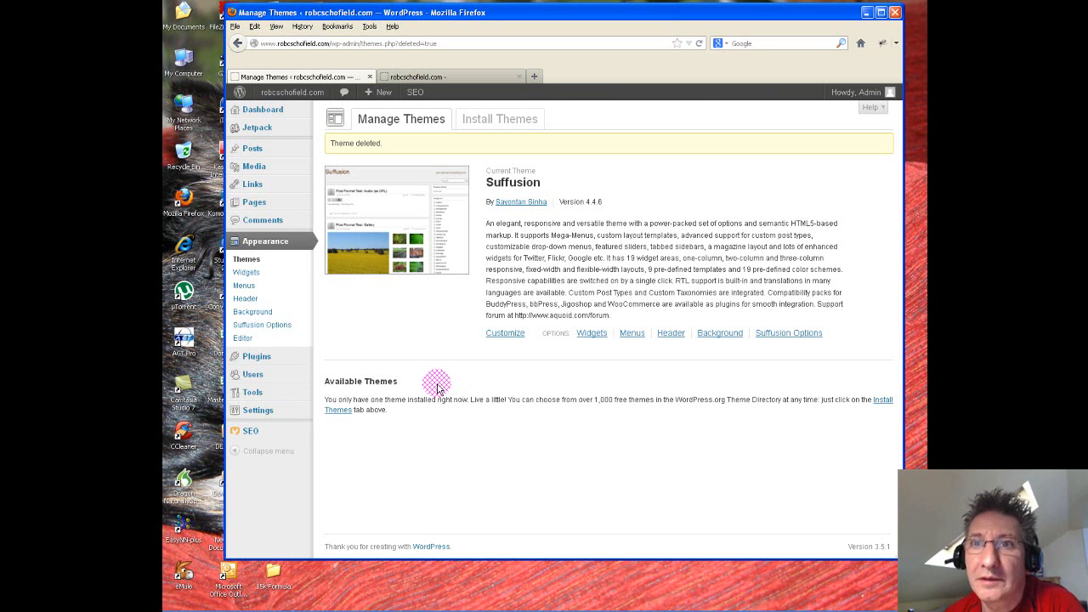
Examine the default comment in the Comments list, then view the site's front page in the other browser tab.
{"action": "left_click", "coordinate": [266, 220]}
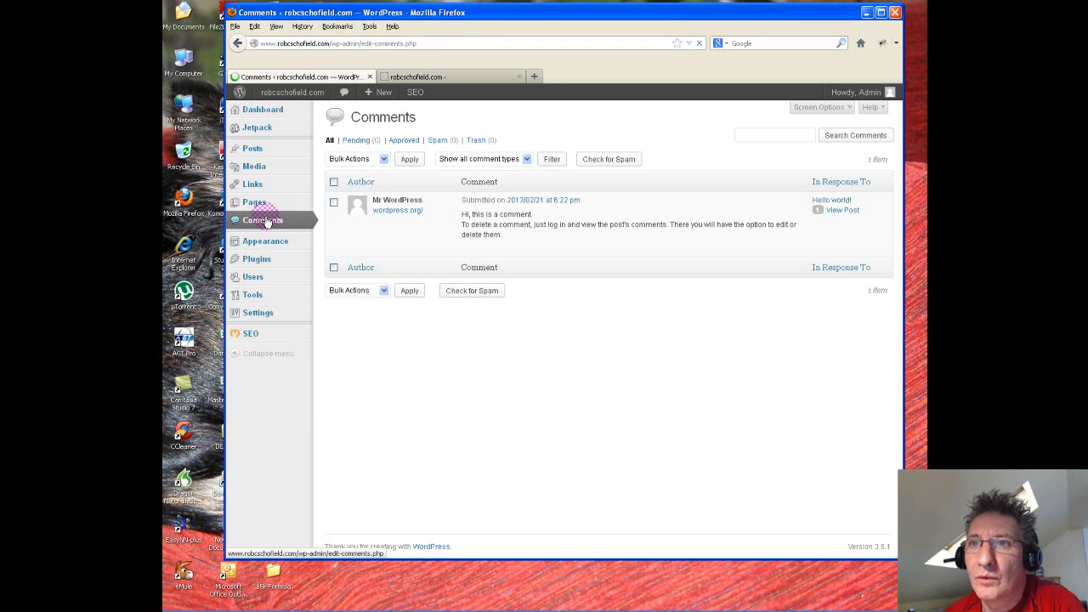
{"action": "mouse_move", "coordinate": [343, 233]}
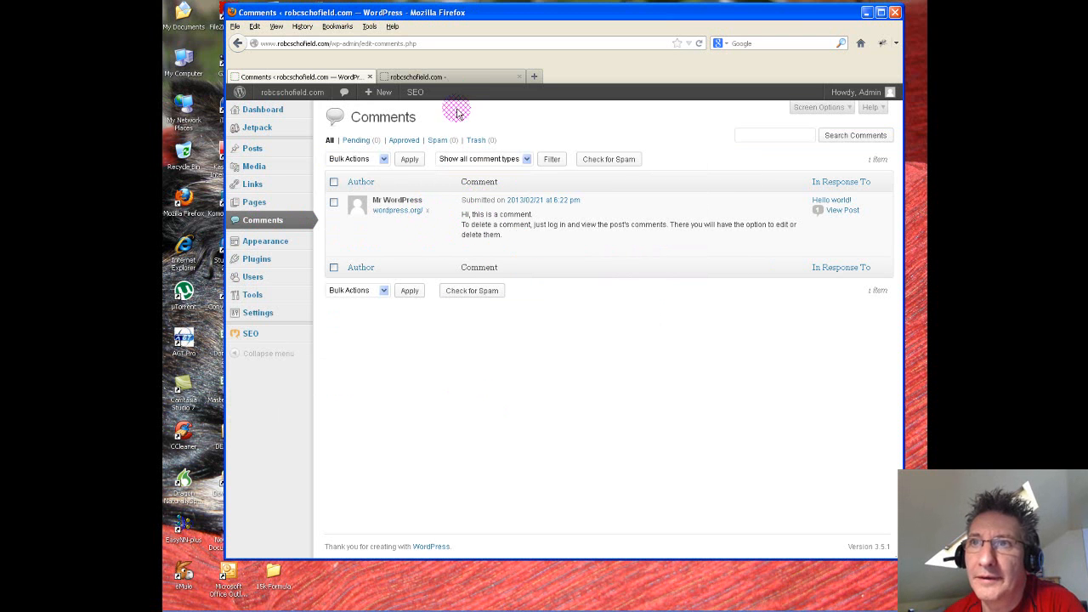
{"action": "left_click", "coordinate": [457, 77]}
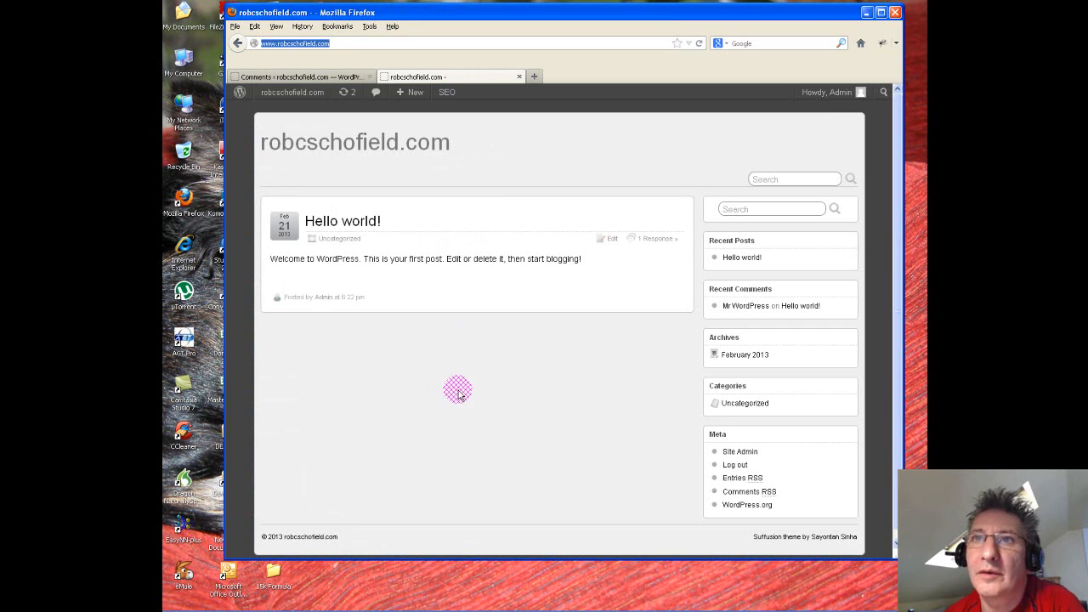
Open the default Mr WordPress comment for editing and examine its author name, URL and comment text.
{"action": "left_click", "coordinate": [313, 78]}
{"action": "mouse_move", "coordinate": [408, 250]}
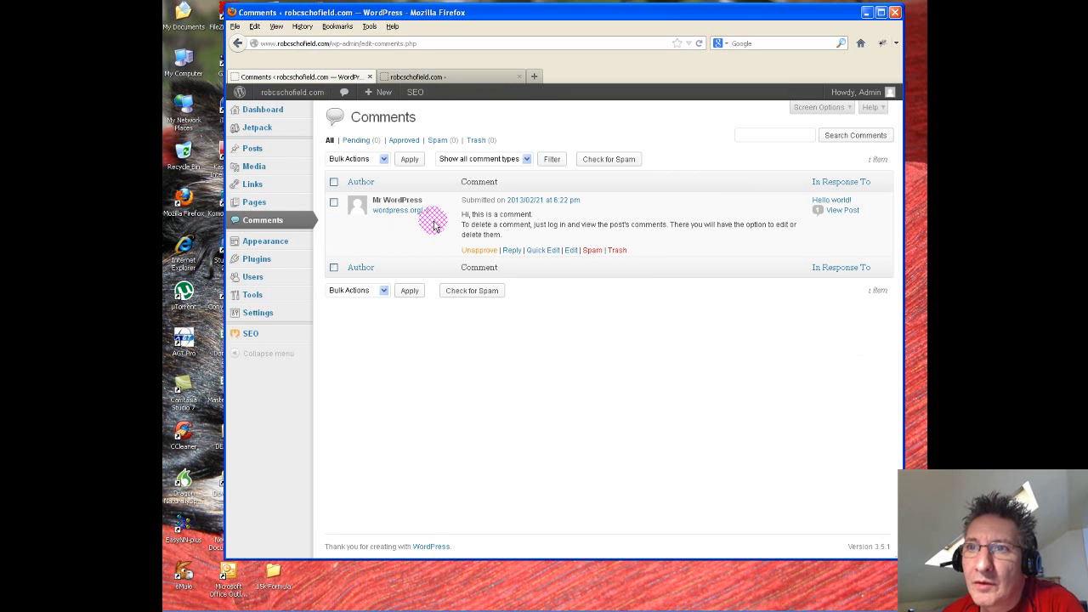
{"action": "mouse_move", "coordinate": [390, 220]}
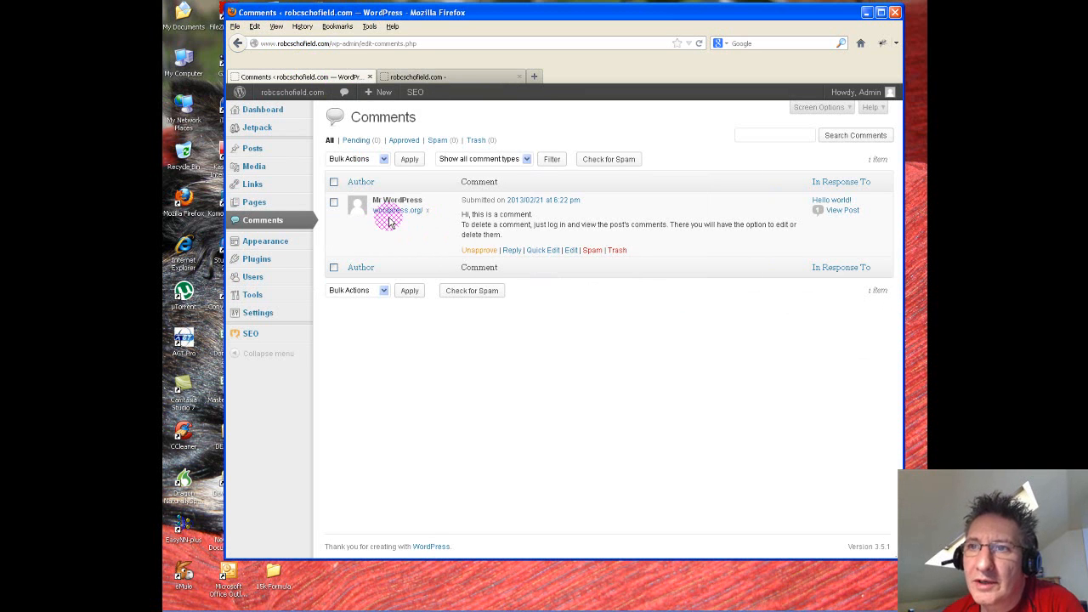
{"action": "mouse_move", "coordinate": [562, 255]}
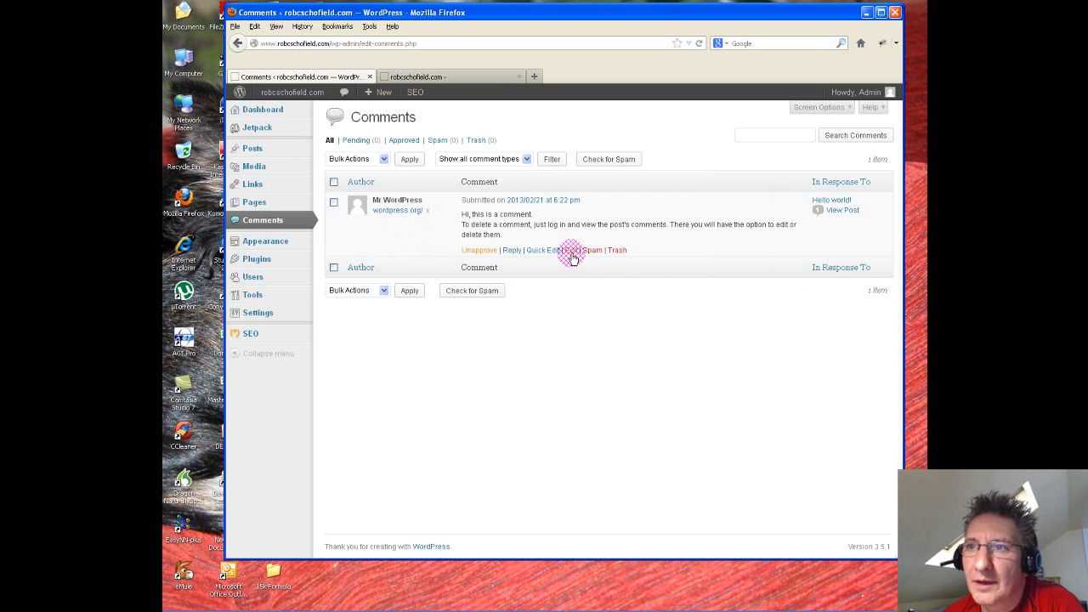
{"action": "left_click", "coordinate": [569, 252]}
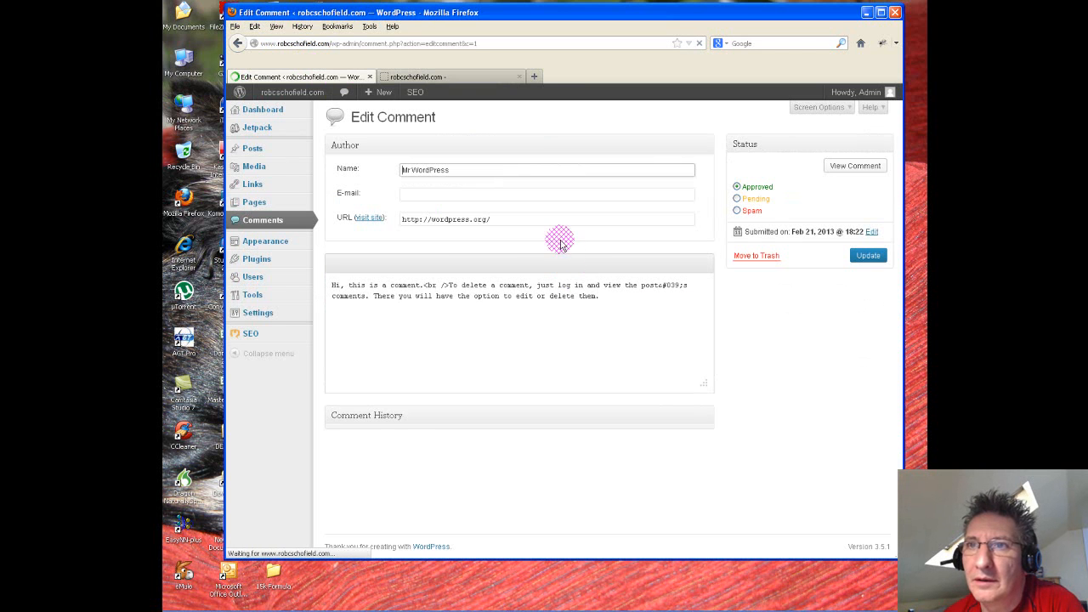
{"action": "left_click_drag", "start_coordinate": [451, 170], "coordinate": [383, 176]}
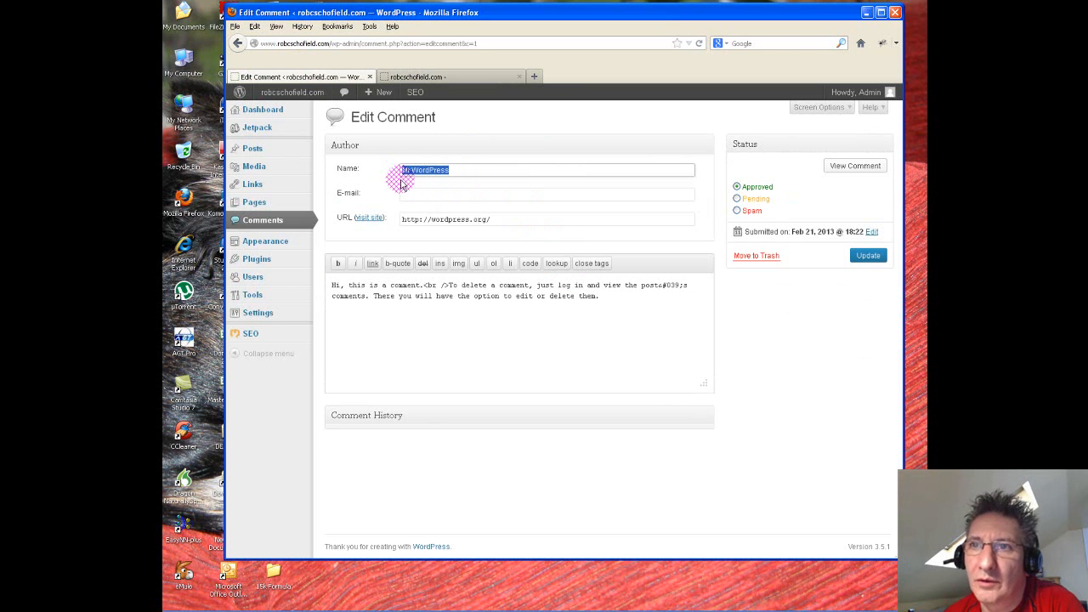
{"action": "left_click", "coordinate": [500, 219]}
{"action": "left_click_drag", "start_coordinate": [499, 220], "coordinate": [429, 219]}
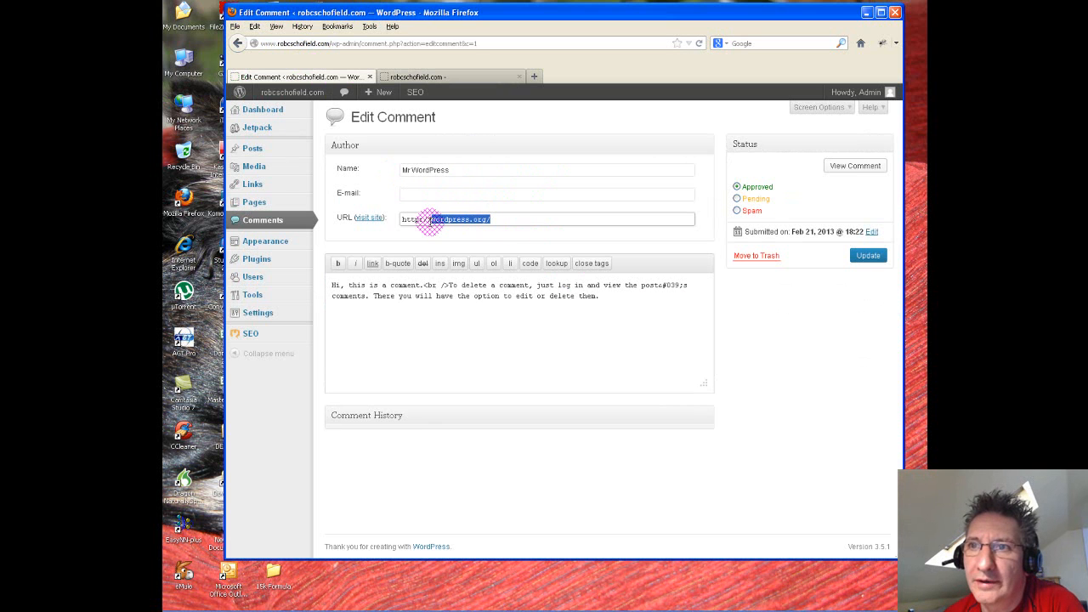
{"action": "left_click", "coordinate": [592, 299]}
{"action": "left_click_drag", "start_coordinate": [602, 296], "coordinate": [332, 285]}
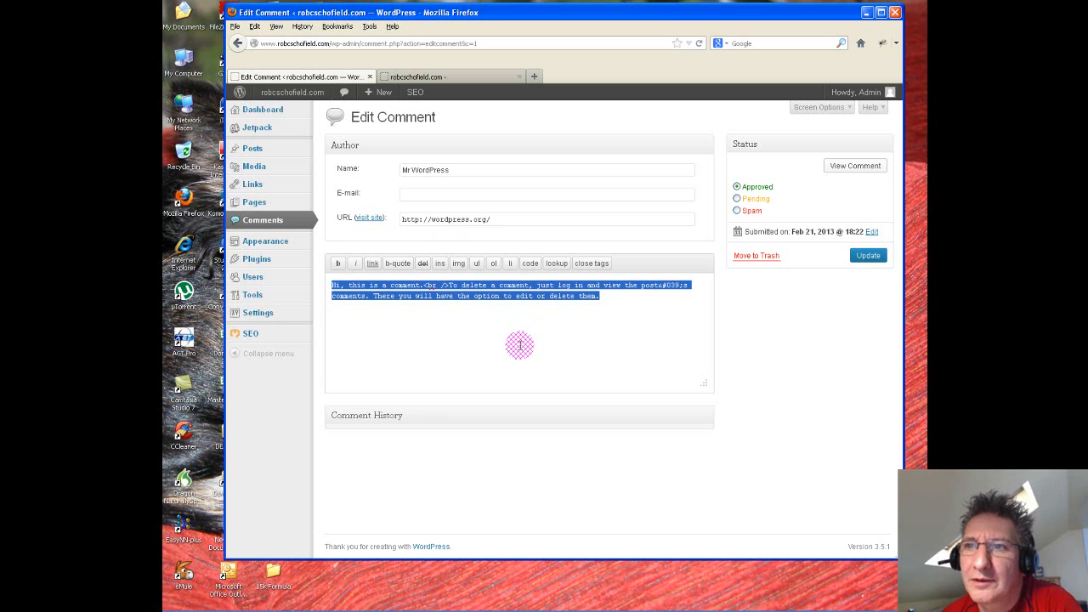
{"action": "left_click", "coordinate": [526, 337]}
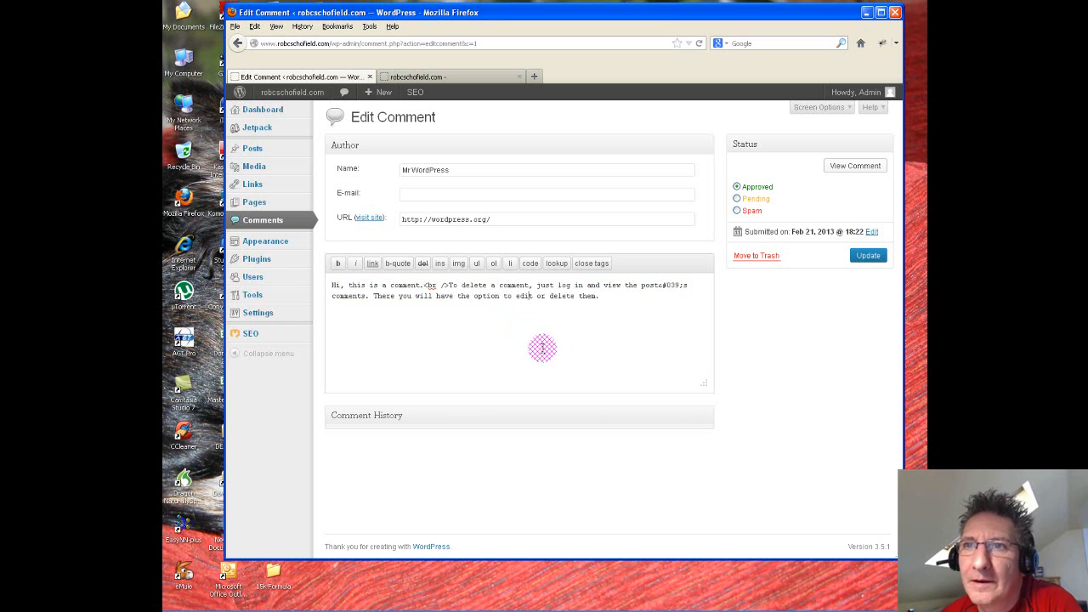
Return to the Comments list, select the default comment and open the list of trashed comments.
{"action": "left_click", "coordinate": [260, 224]}
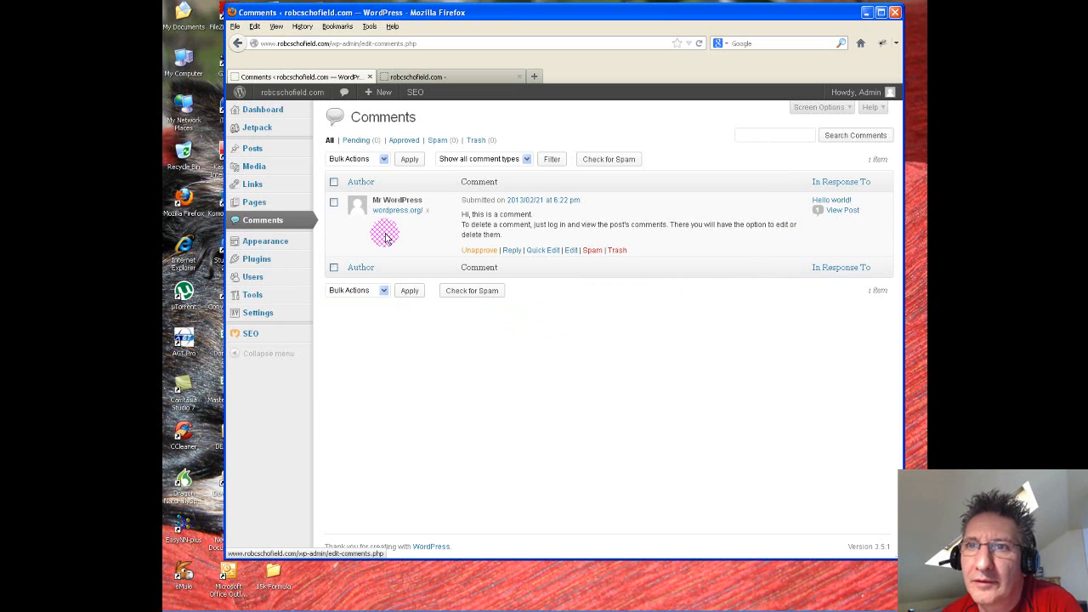
{"action": "left_click", "coordinate": [333, 201]}
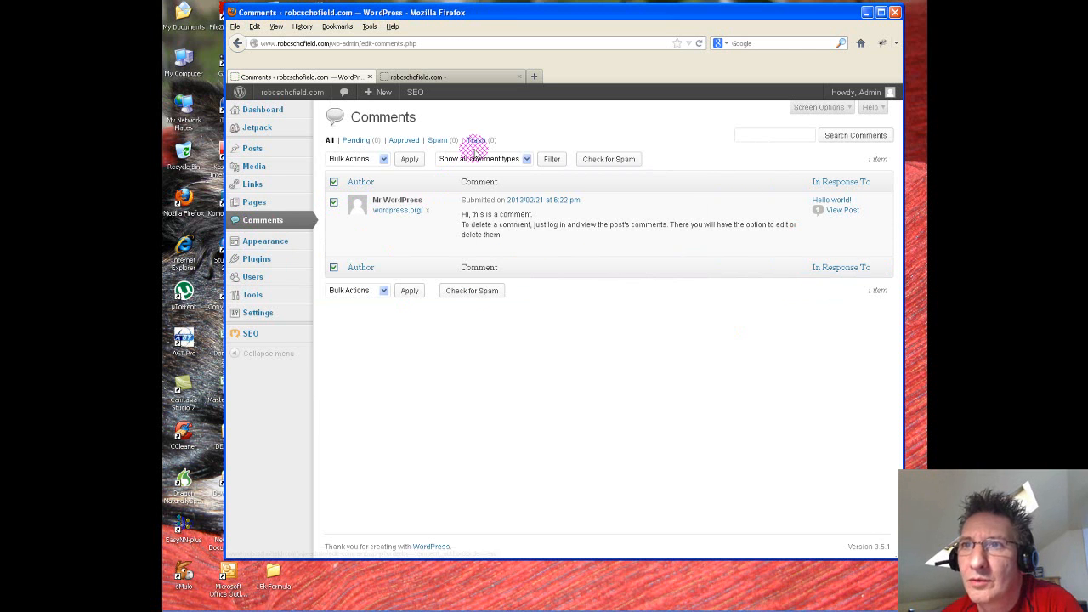
{"action": "left_click", "coordinate": [476, 142]}
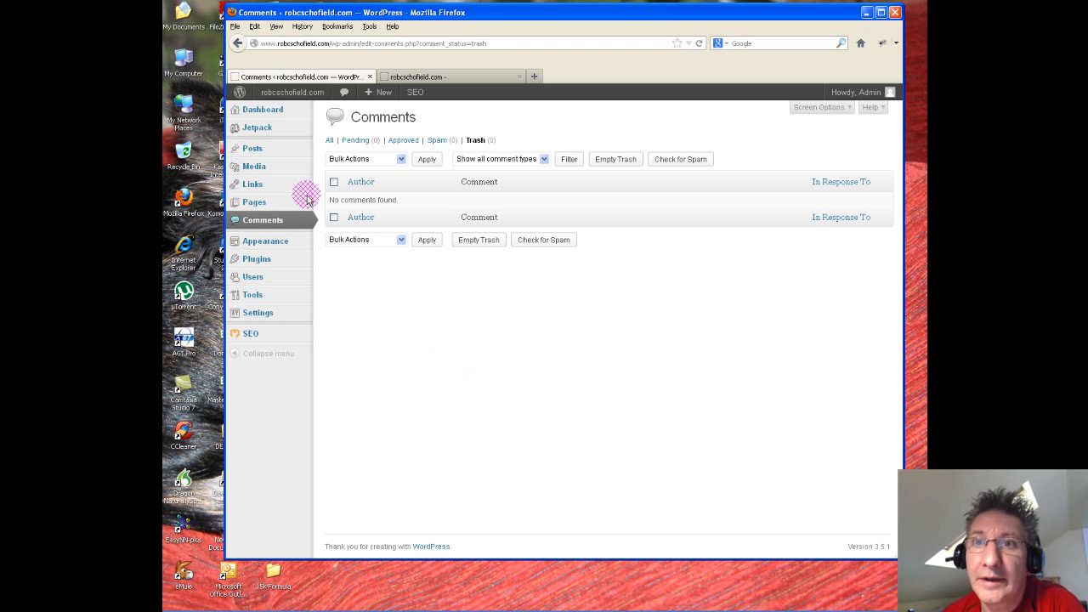
Delete all the default blogroll links from the Links list with one bulk action.
{"action": "mouse_move", "coordinate": [255, 183]}
{"action": "left_click", "coordinate": [335, 185]}
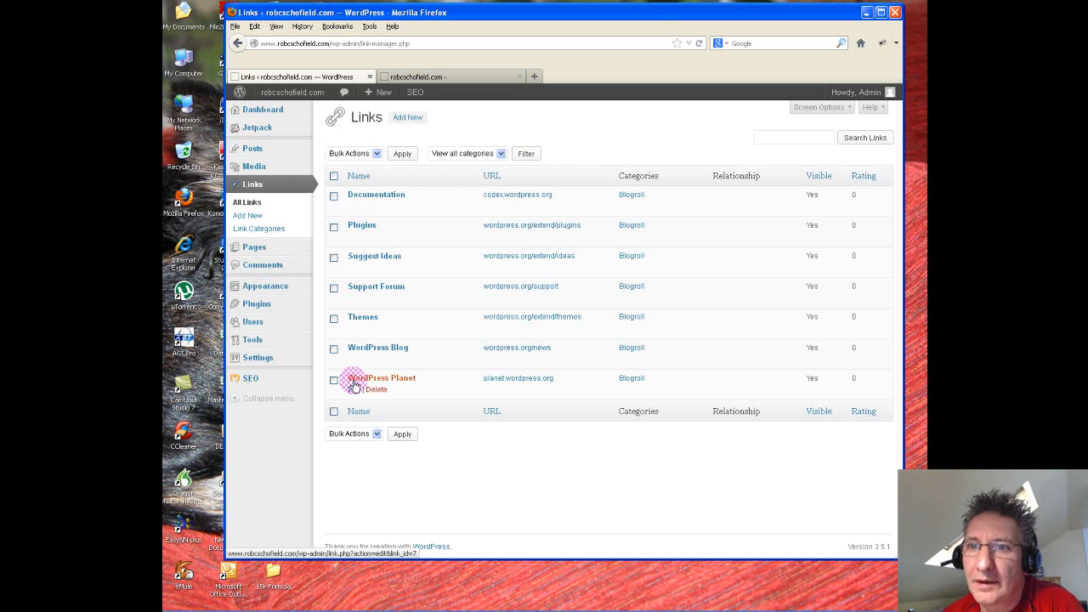
{"action": "left_click", "coordinate": [334, 176]}
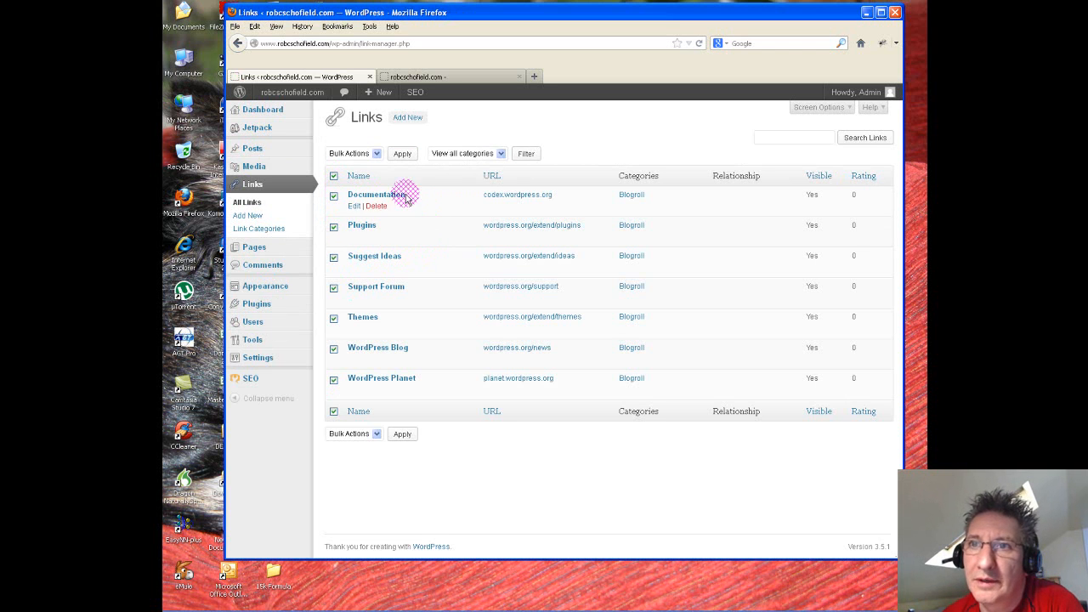
{"action": "left_click", "coordinate": [376, 154]}
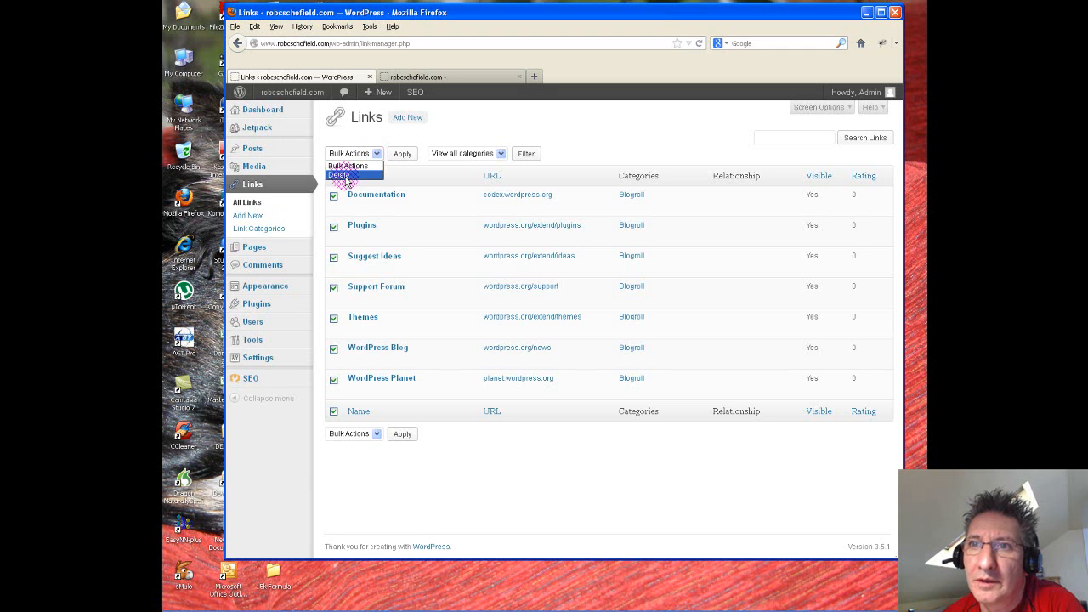
{"action": "left_click", "coordinate": [344, 175]}
{"action": "left_click", "coordinate": [403, 155]}
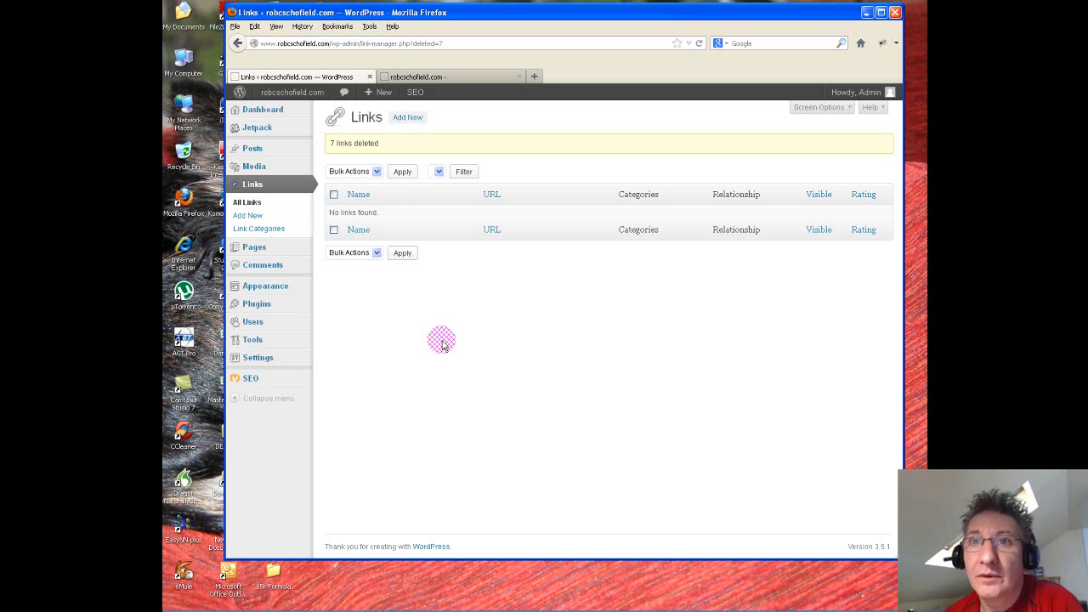
Compare the default Hello world! post with the site's front page and move it to the Trash from the Posts list.
{"action": "mouse_move", "coordinate": [255, 146]}
{"action": "left_click", "coordinate": [328, 150]}
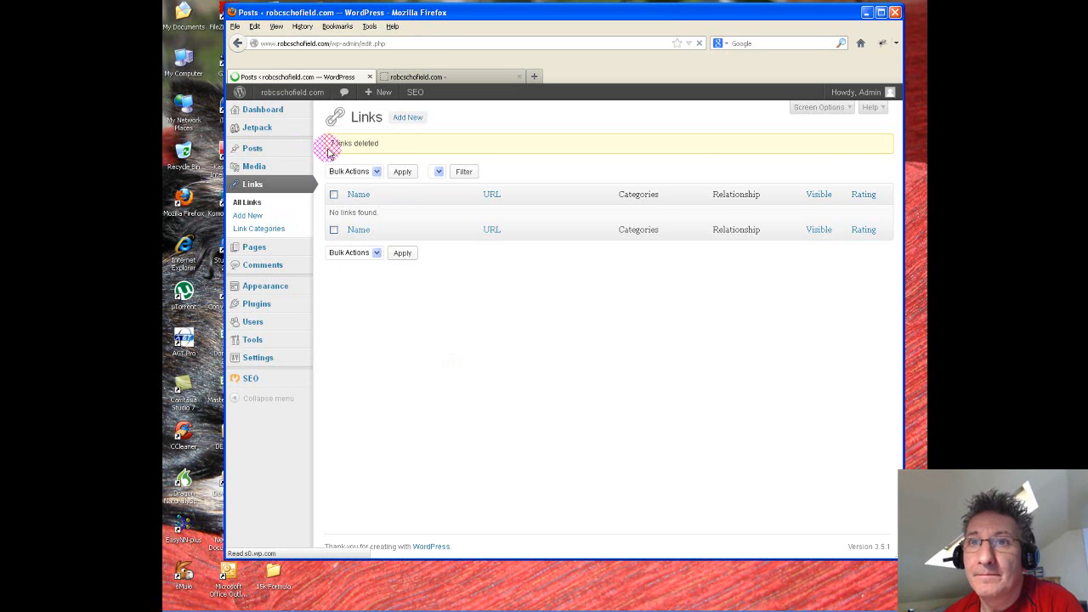
{"action": "mouse_move", "coordinate": [342, 266]}
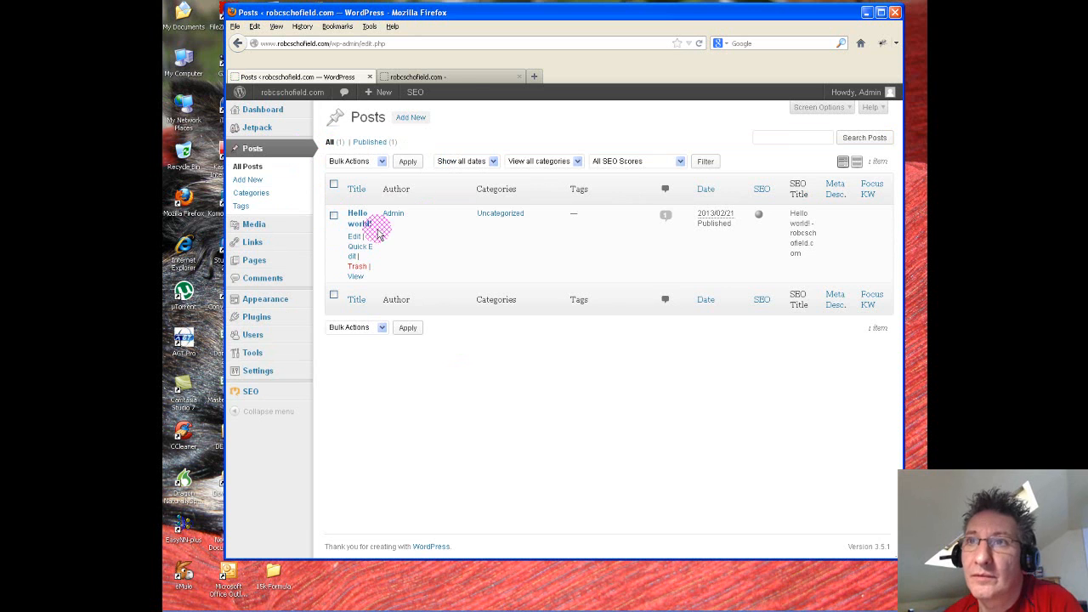
{"action": "left_click", "coordinate": [456, 76]}
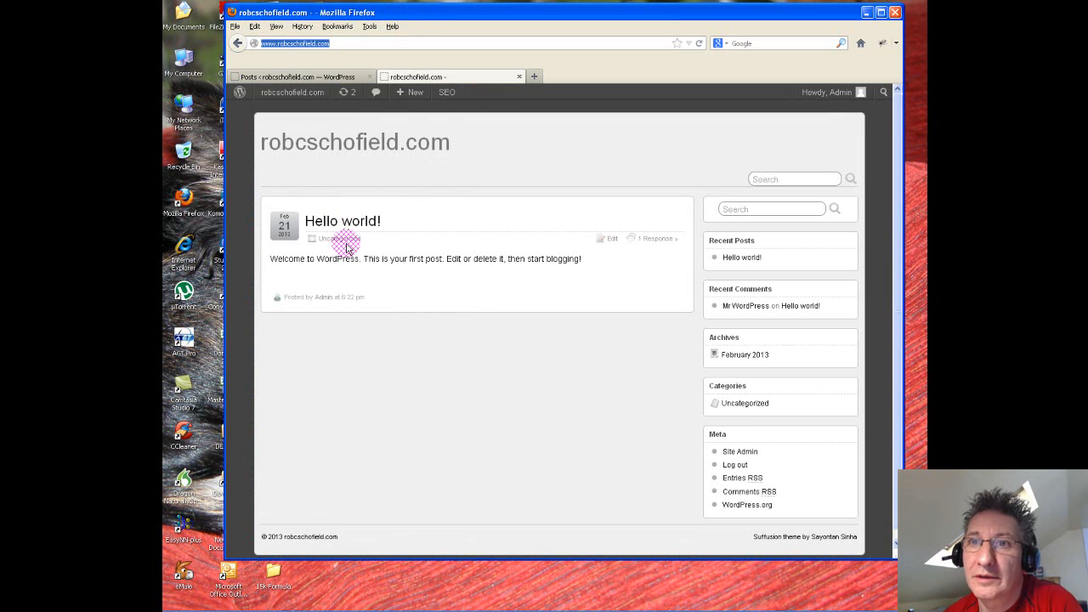
{"action": "left_click", "coordinate": [313, 78]}
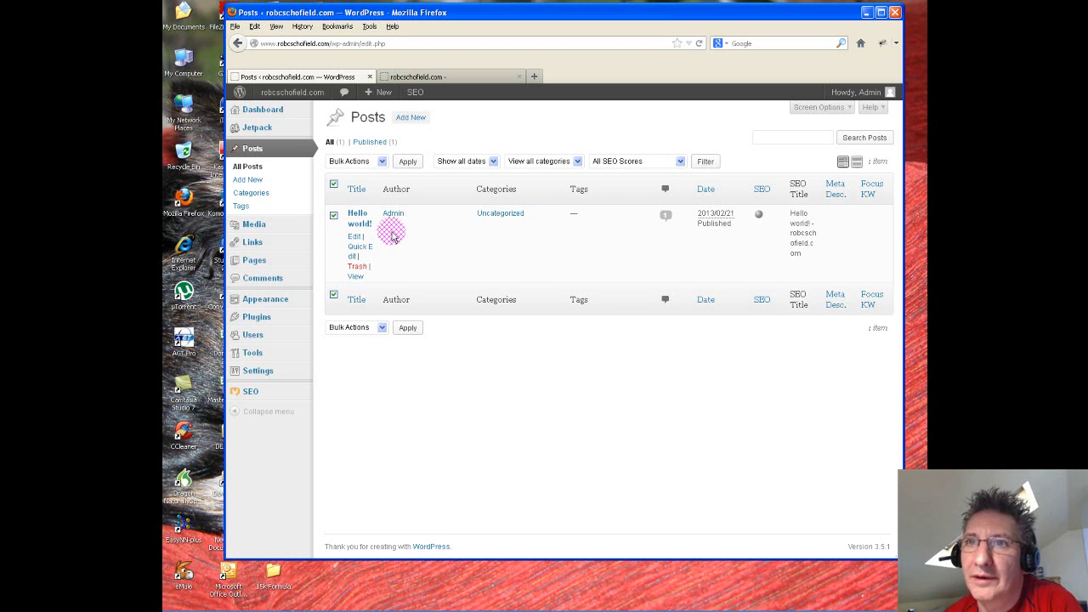
{"action": "left_click", "coordinate": [382, 162]}
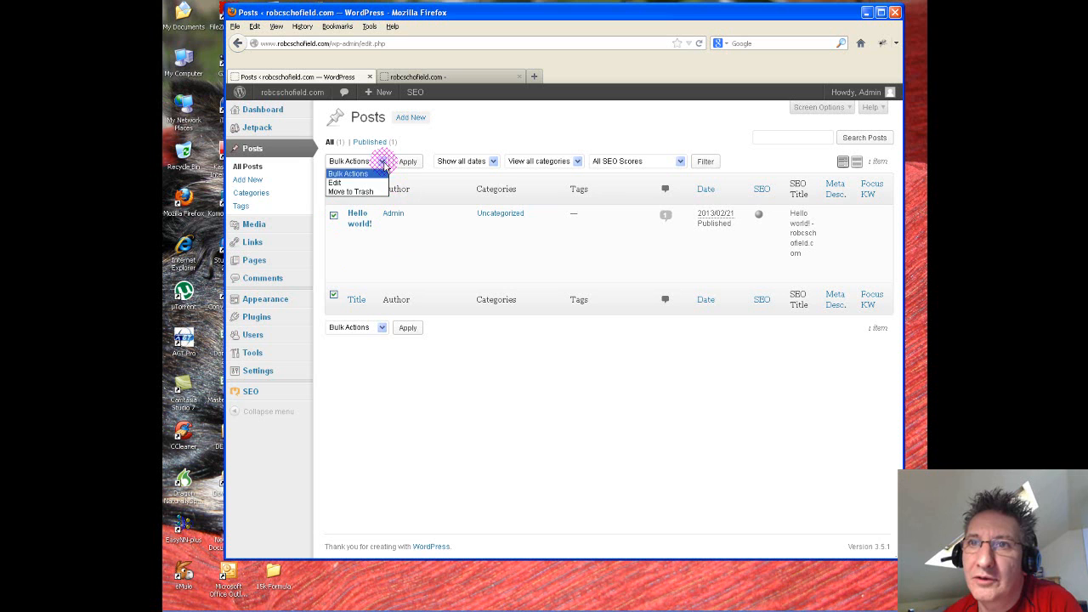
{"action": "left_click", "coordinate": [350, 191]}
{"action": "left_click", "coordinate": [408, 161]}
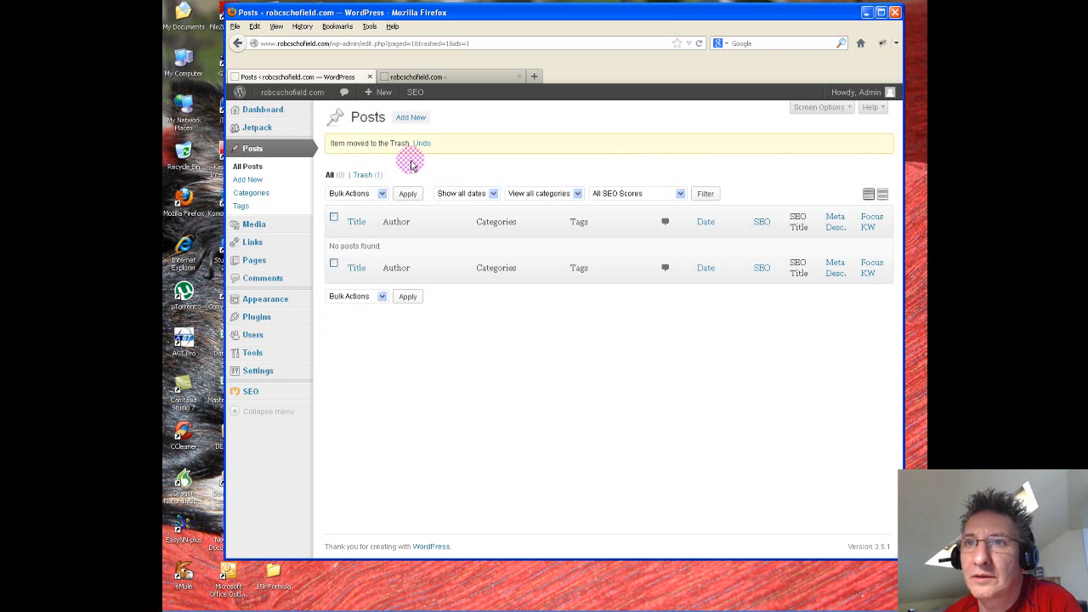
Permanently delete the Hello world! post from the Posts Trash.
{"action": "left_click", "coordinate": [363, 177]}
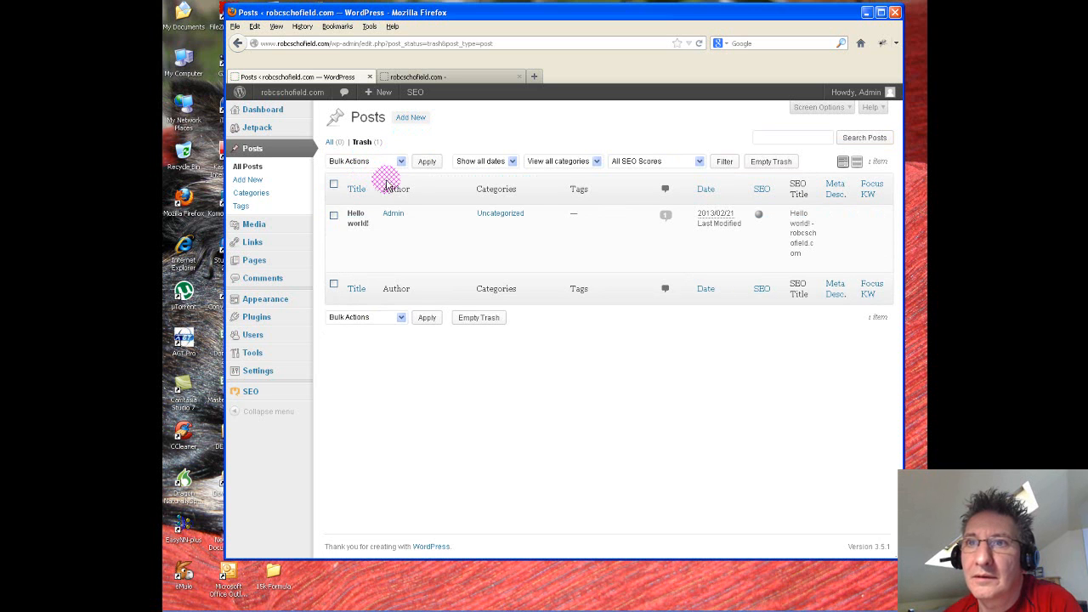
{"action": "left_click", "coordinate": [333, 215]}
{"action": "left_click", "coordinate": [401, 162]}
{"action": "left_click", "coordinate": [361, 191]}
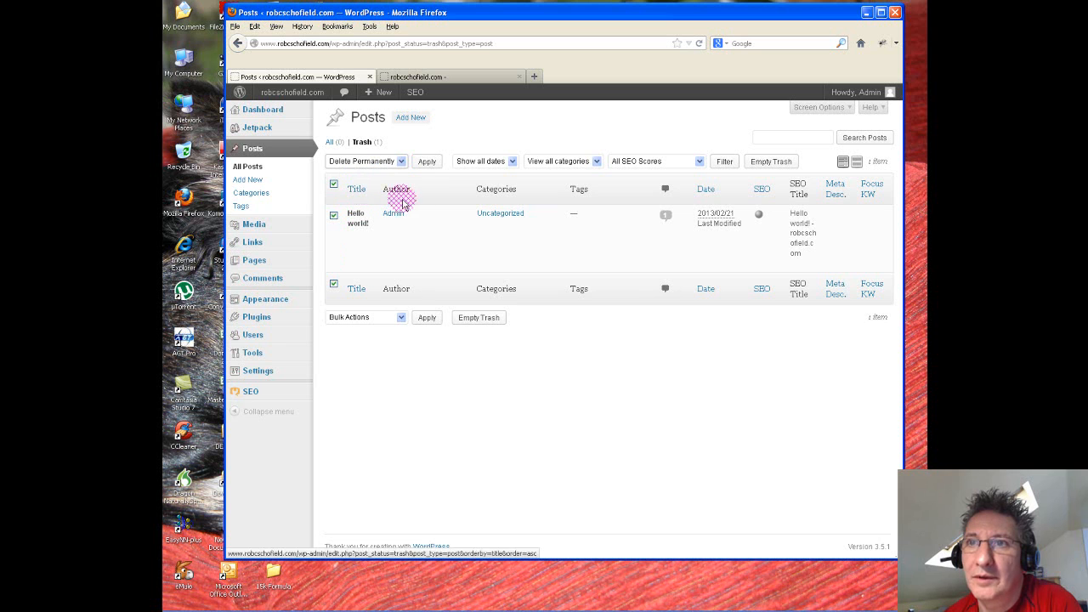
{"action": "left_click", "coordinate": [425, 162]}
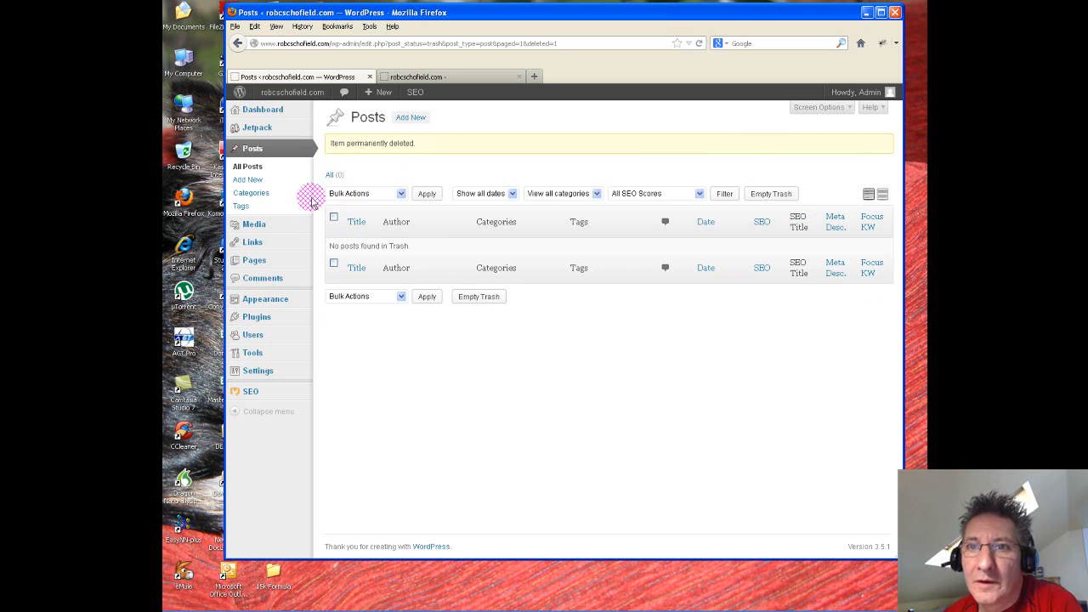
{"action": "mouse_move", "coordinate": [308, 350]}
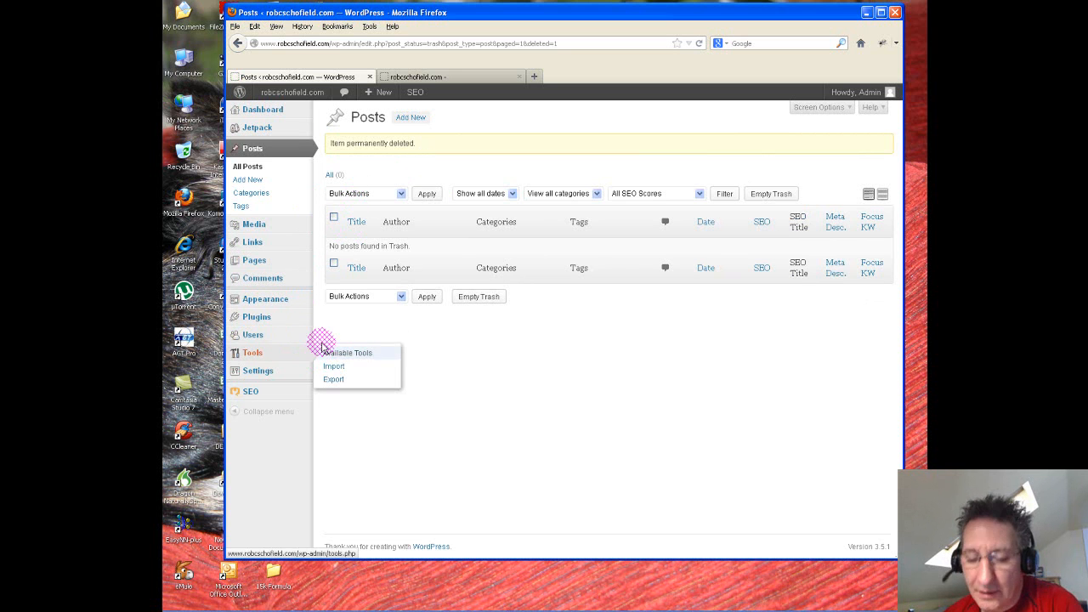